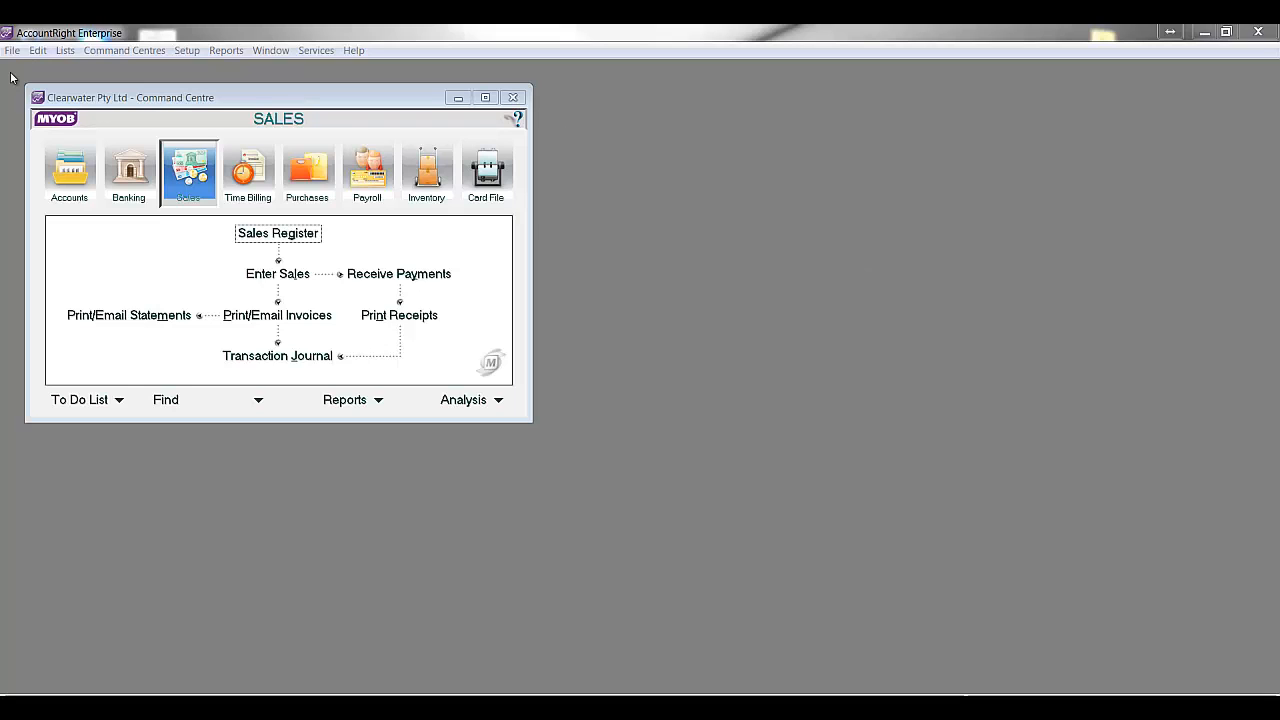
# Step: Set up a tab-delimited export of jobs with a header record, matching all available fields
pyautogui.click(9, 52)
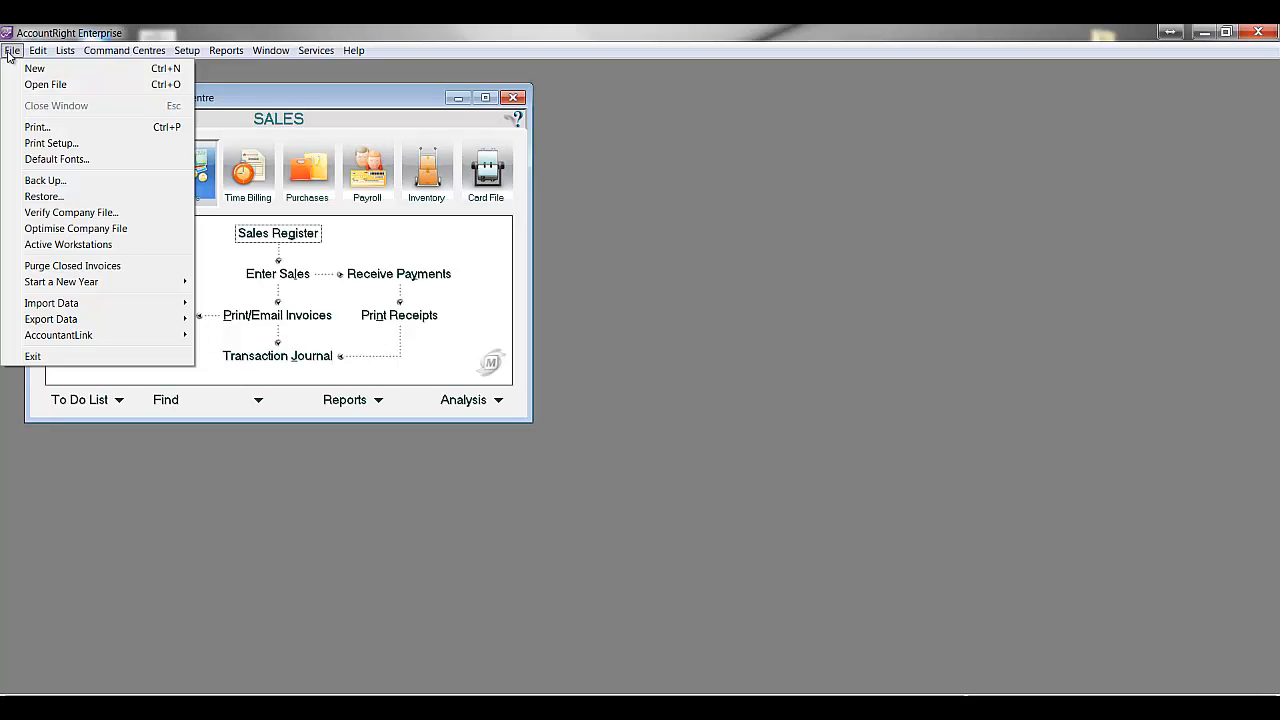
pyautogui.moveTo(43, 322)
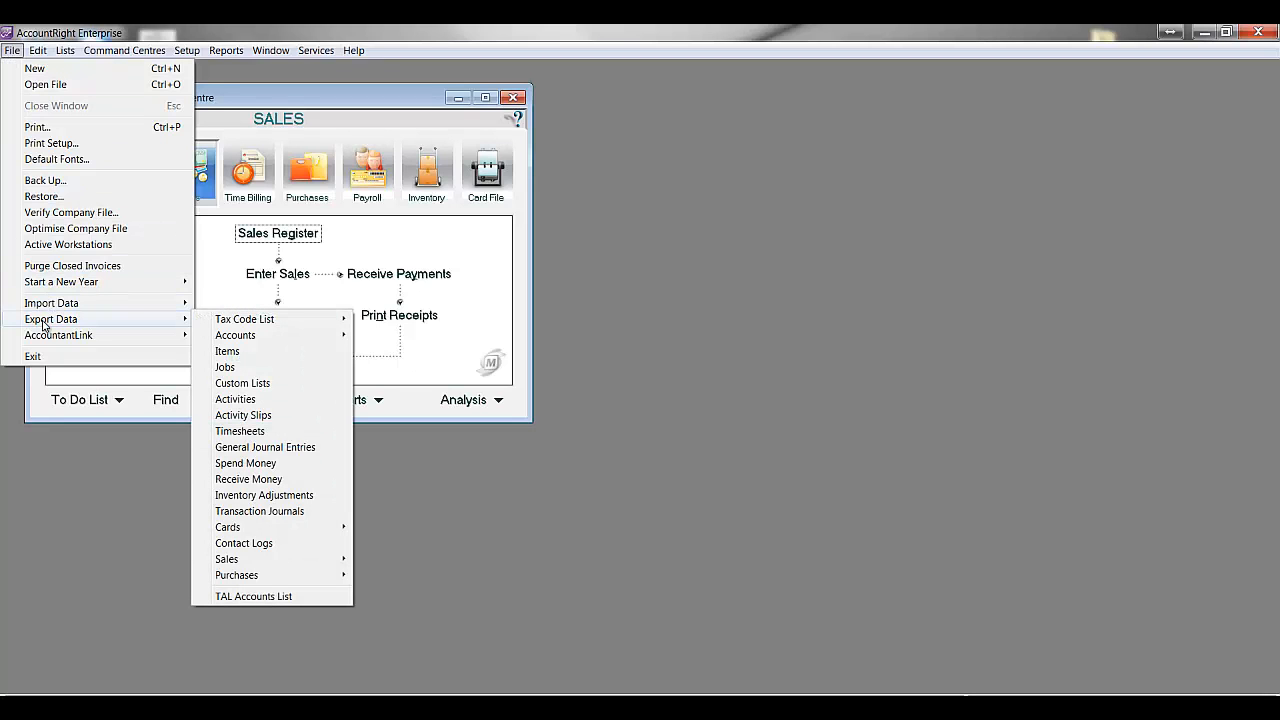
pyautogui.click(270, 367)
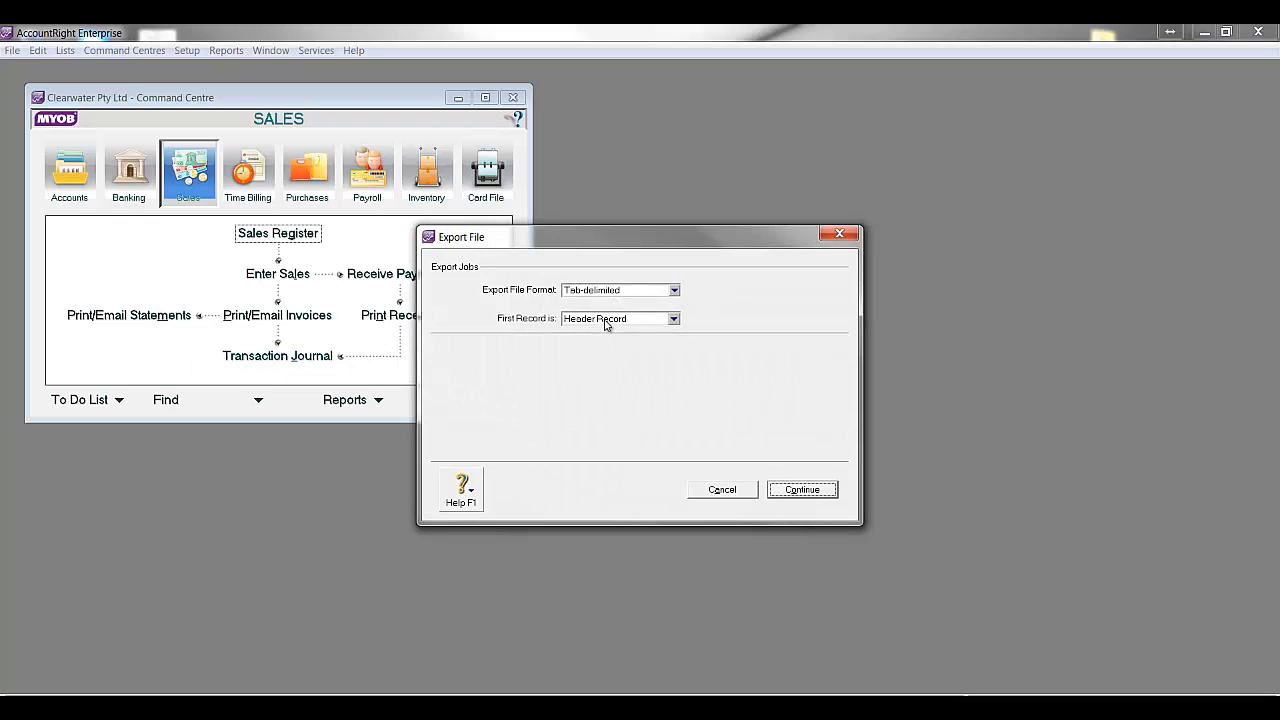
pyautogui.click(818, 490)
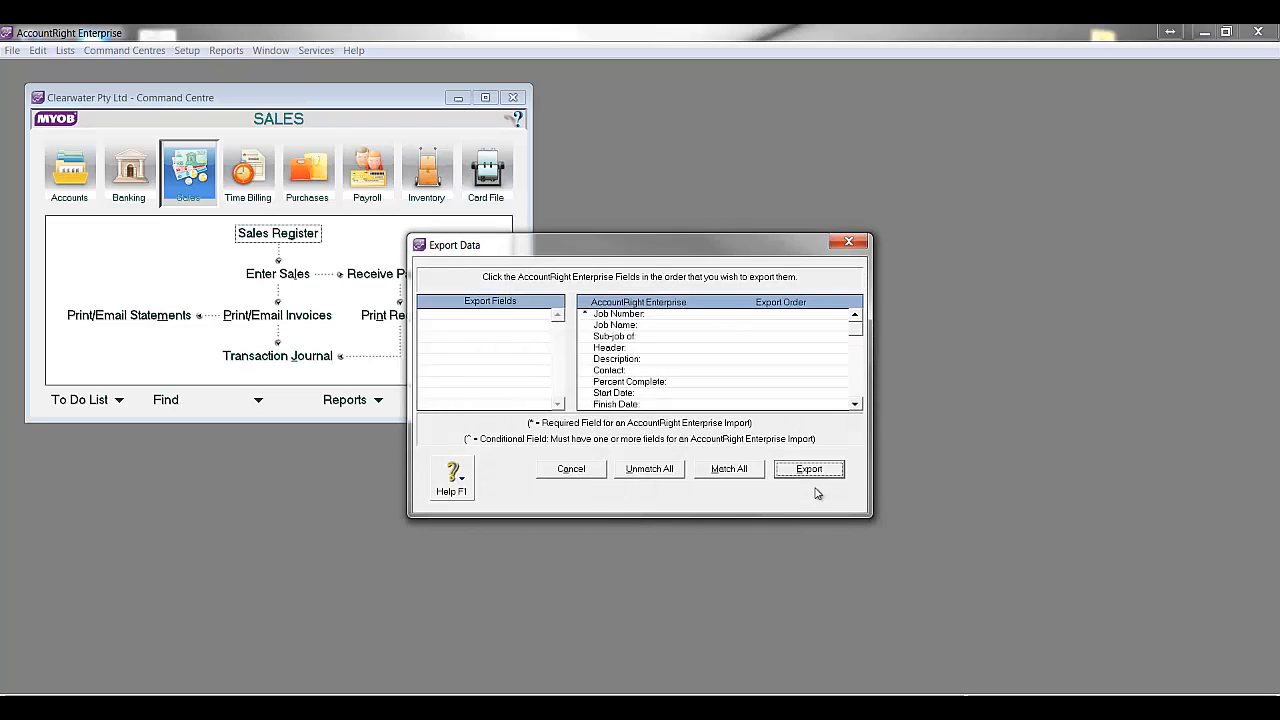
pyautogui.click(720, 469)
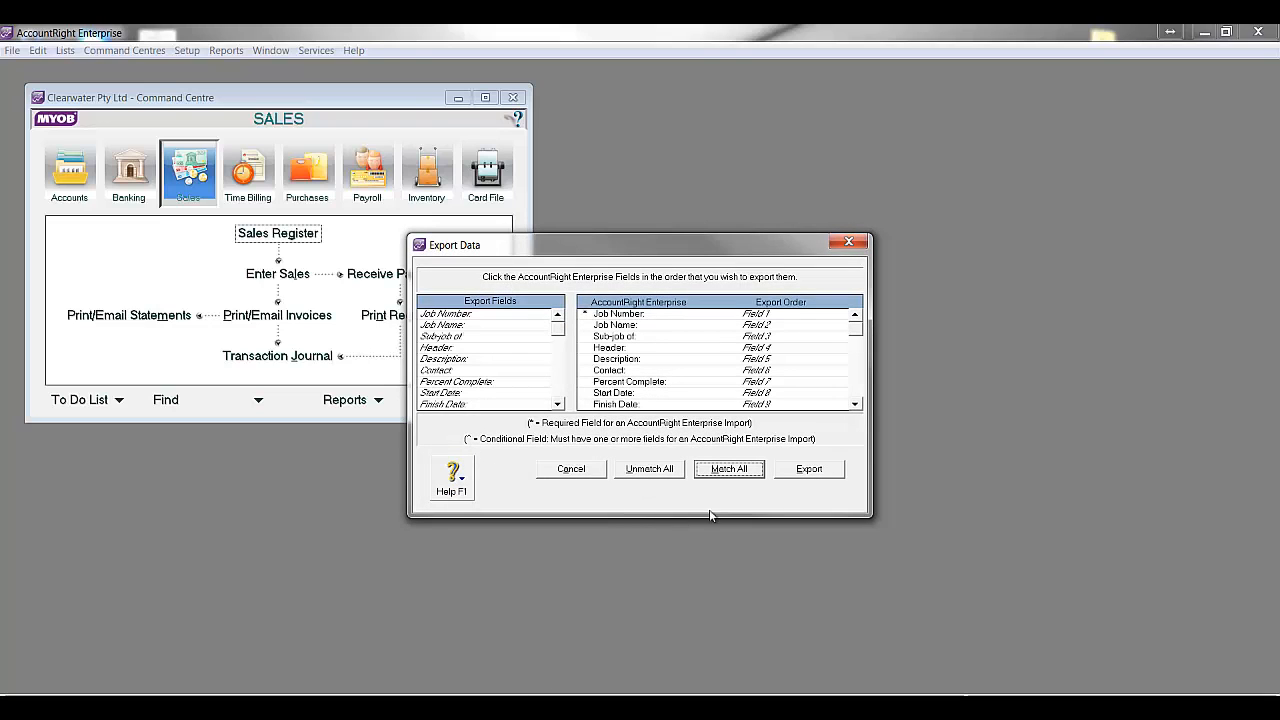
pyautogui.click(805, 469)
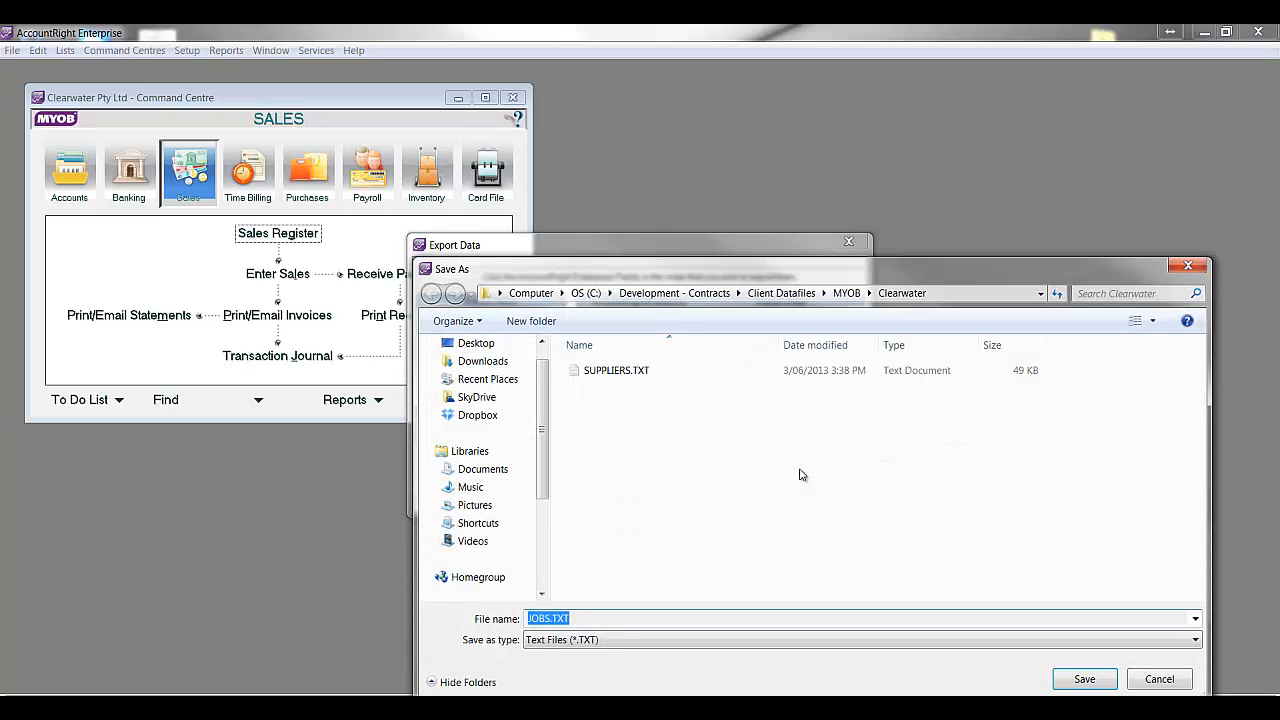
# Step: Save the jobs export as MAC_JOBS.TXT in C:\Development - Contracts\Demo Data Files\MYOB MAC
pyautogui.click(586, 293)
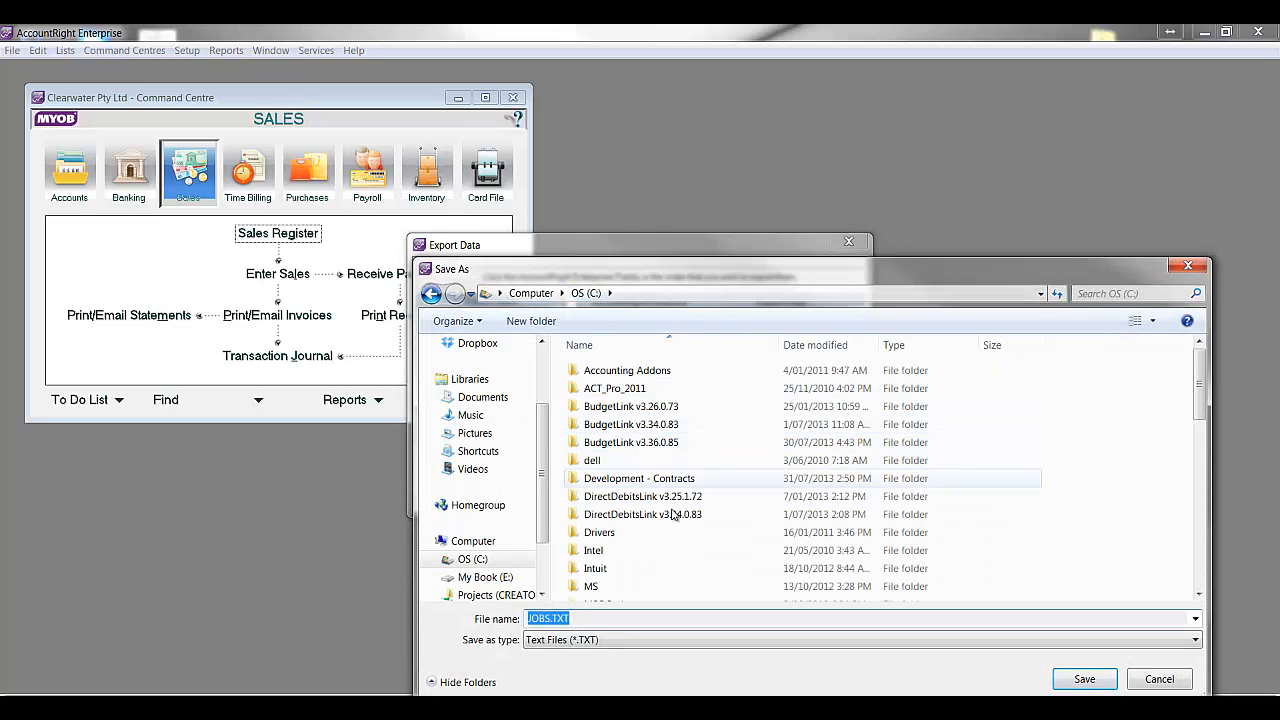
pyautogui.doubleClick(640, 478)
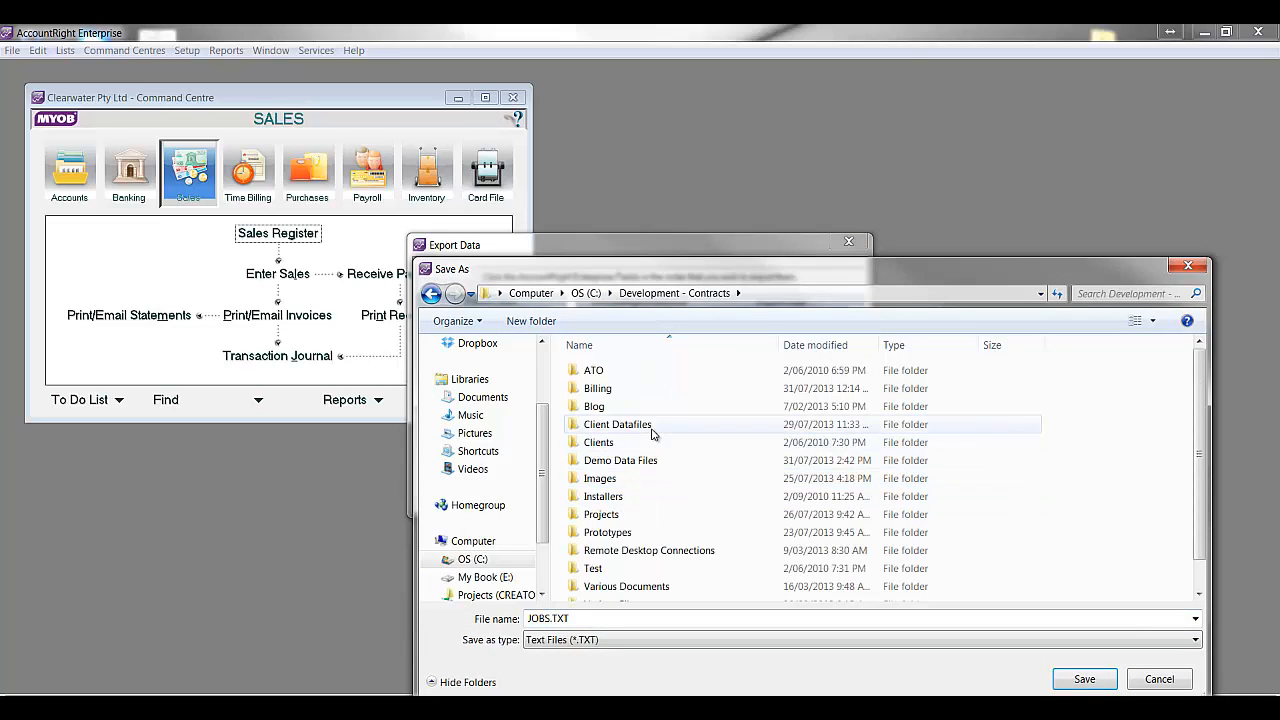
pyautogui.doubleClick(628, 462)
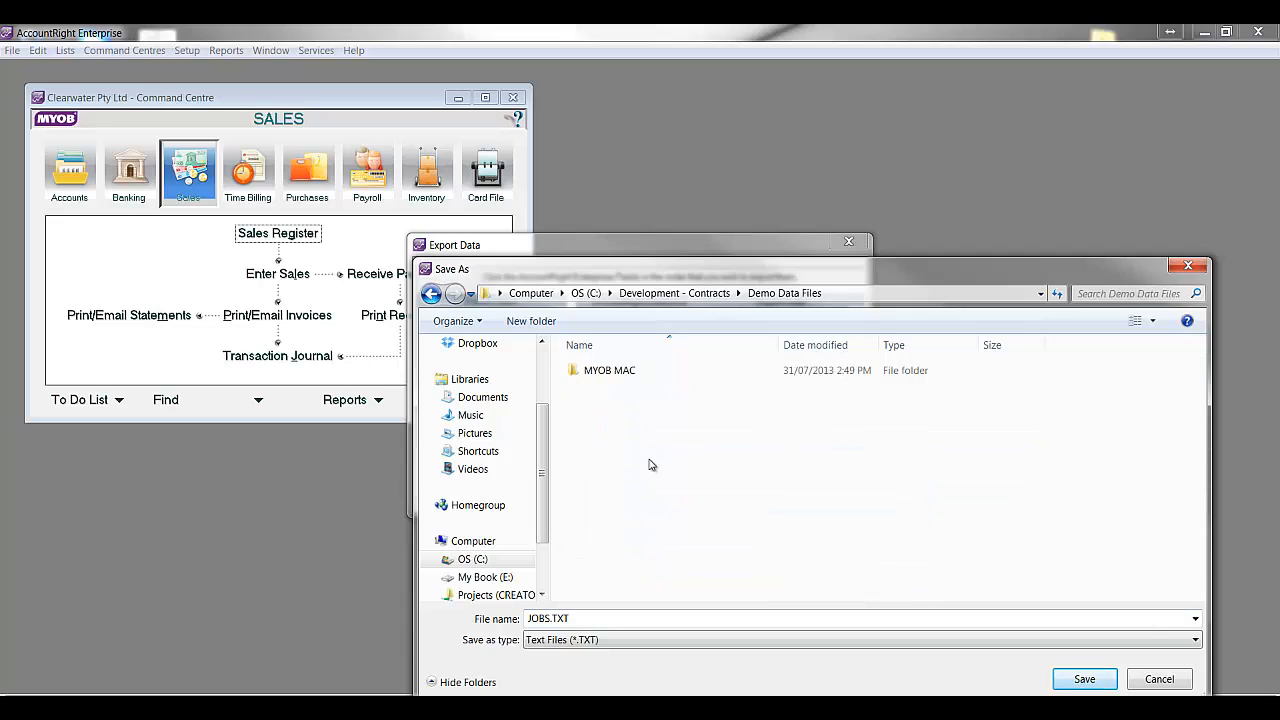
pyautogui.doubleClick(612, 374)
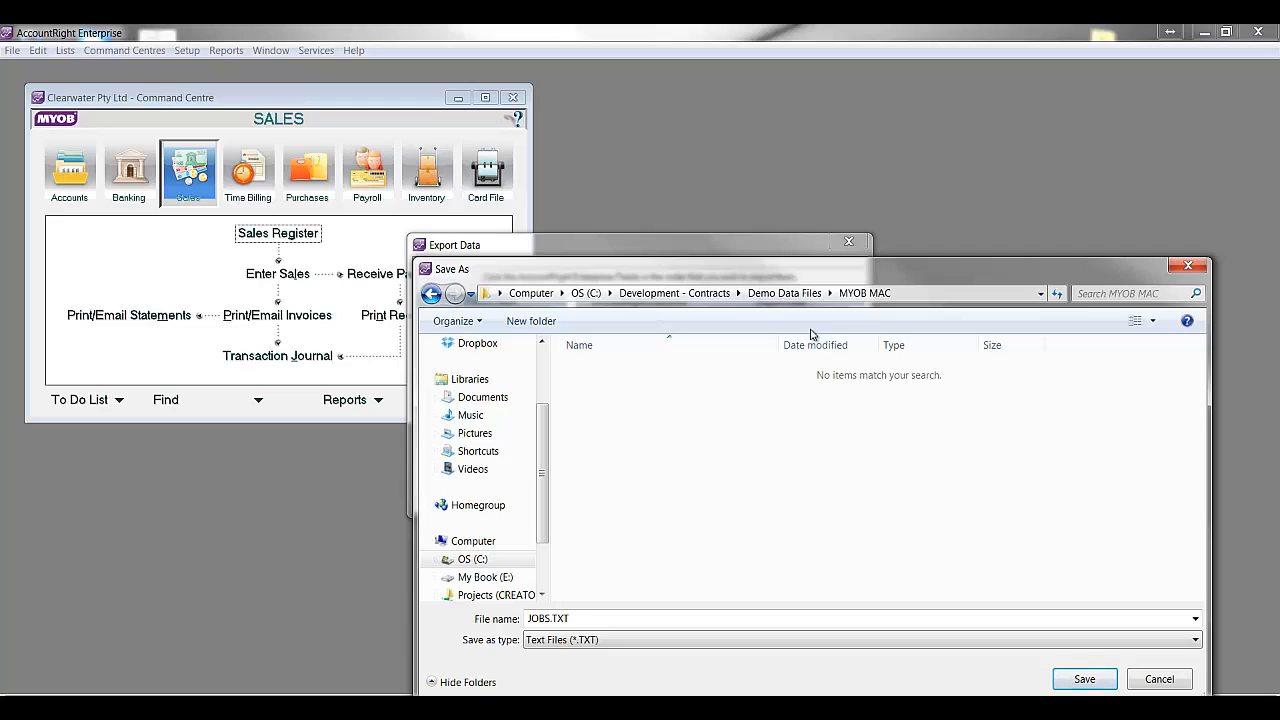
pyautogui.doubleClick(573, 618)
pyautogui.press('Home')
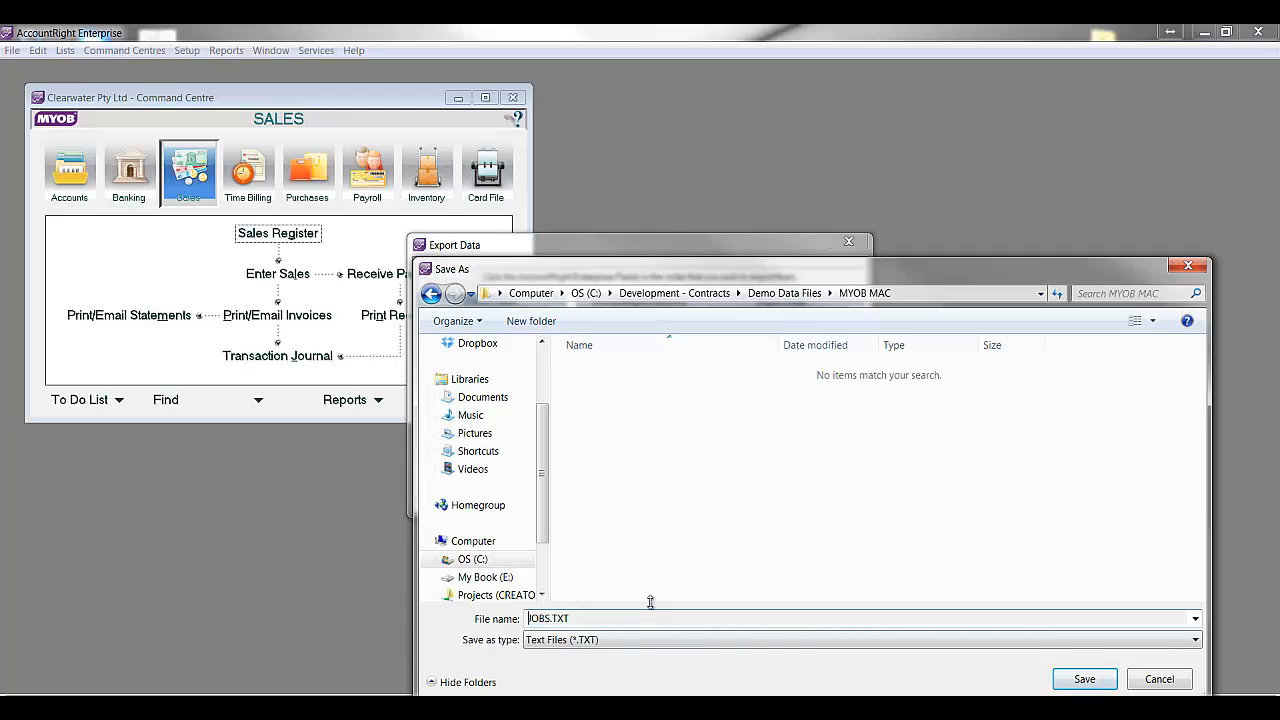
pyautogui.write('MAC_')
pyautogui.press('Return')
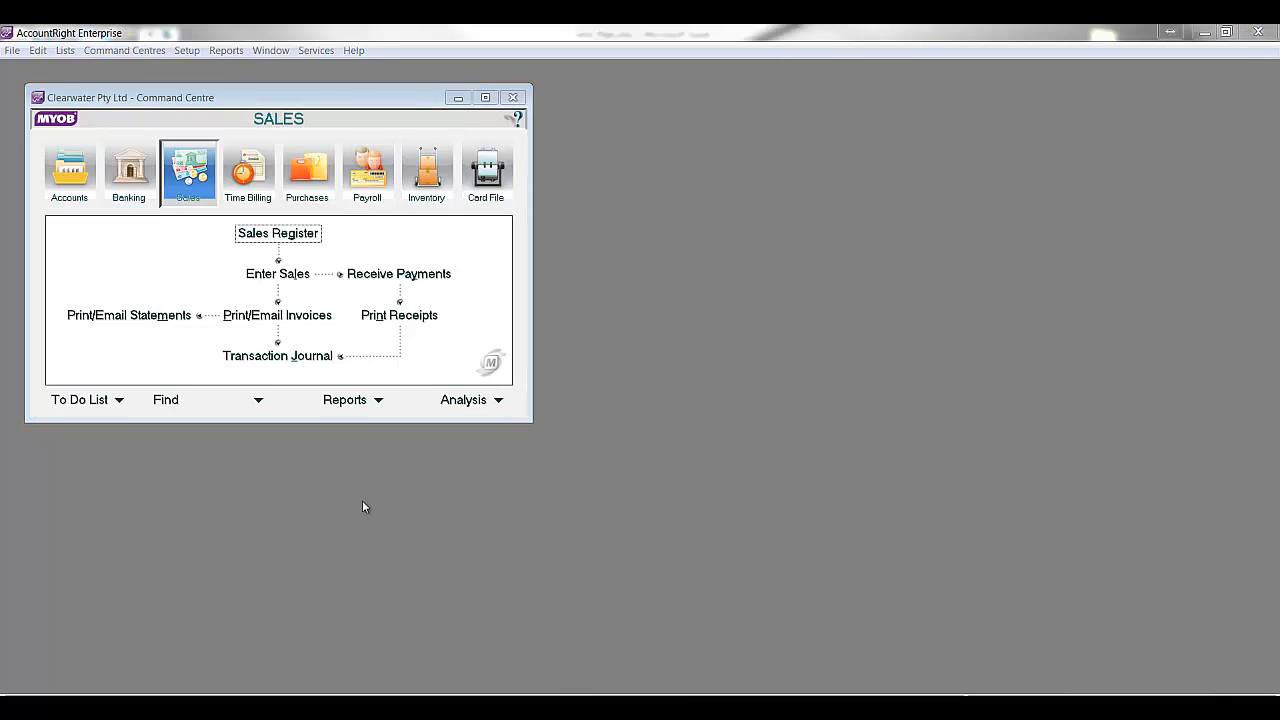
# Step: Set up a tab-delimited transaction journals export with a header record and All as the source journal, continuing to field matching
pyautogui.click(12, 50)
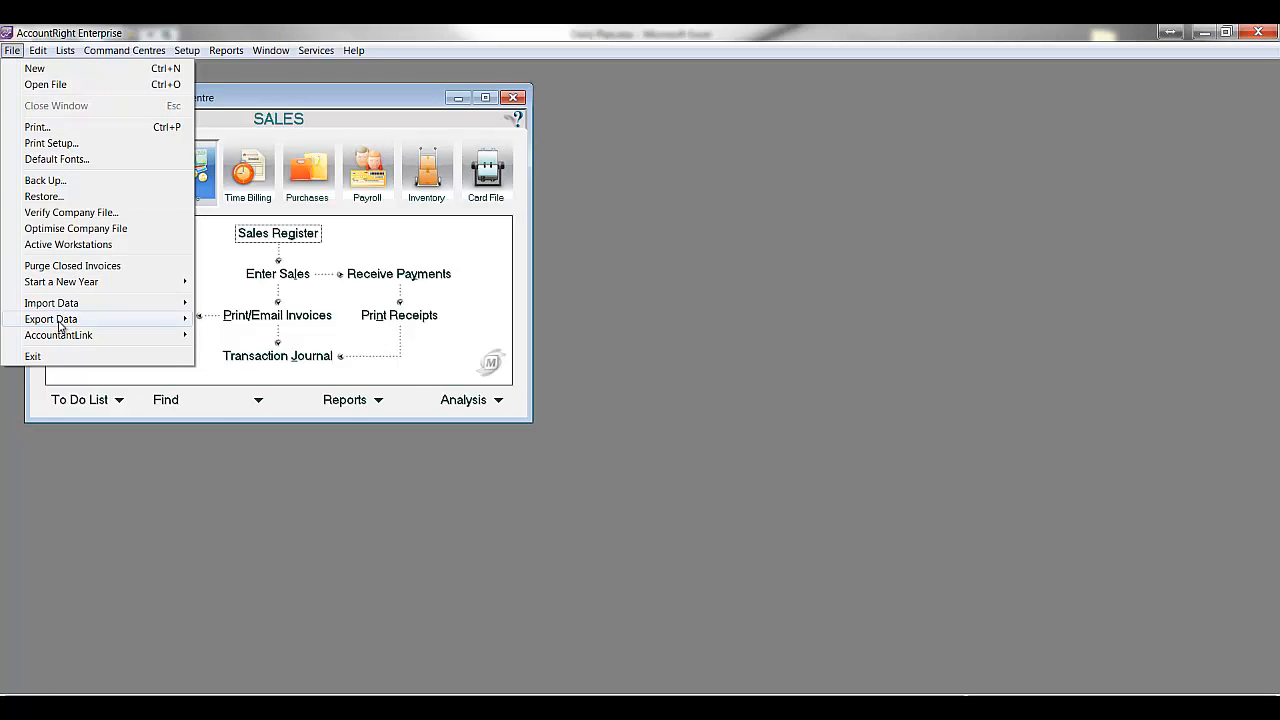
pyautogui.moveTo(60, 322)
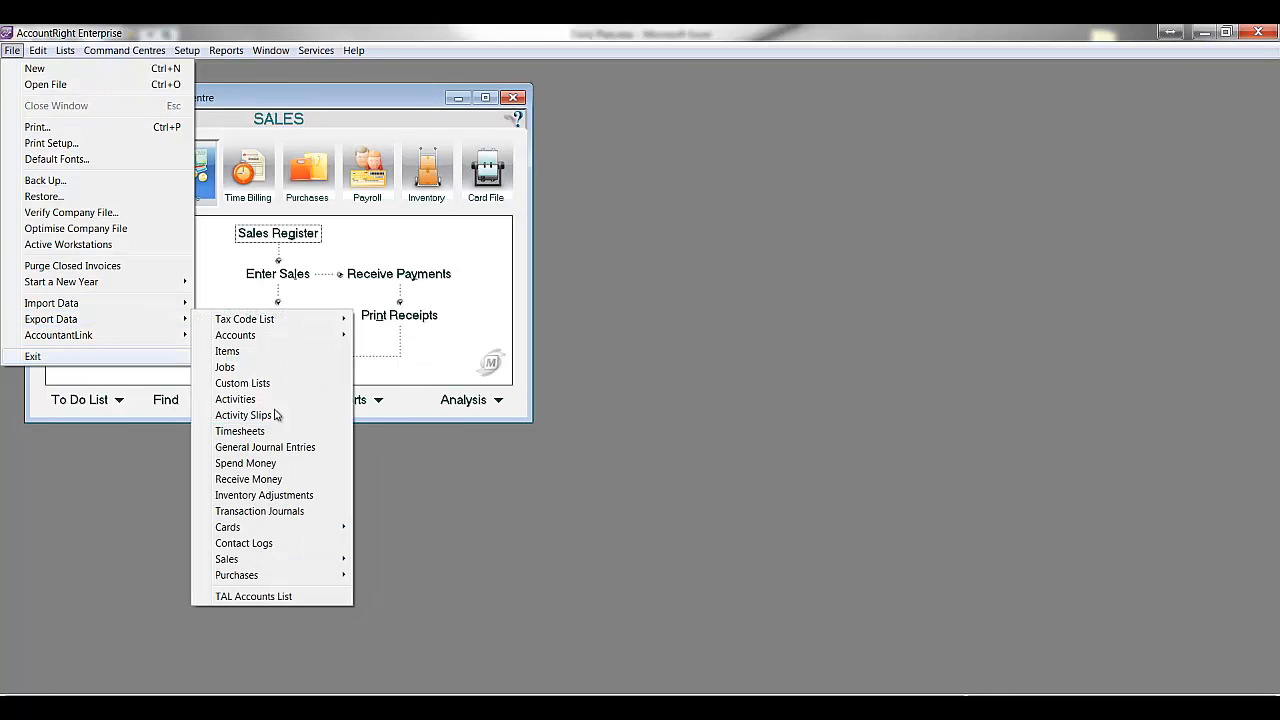
pyautogui.click(258, 512)
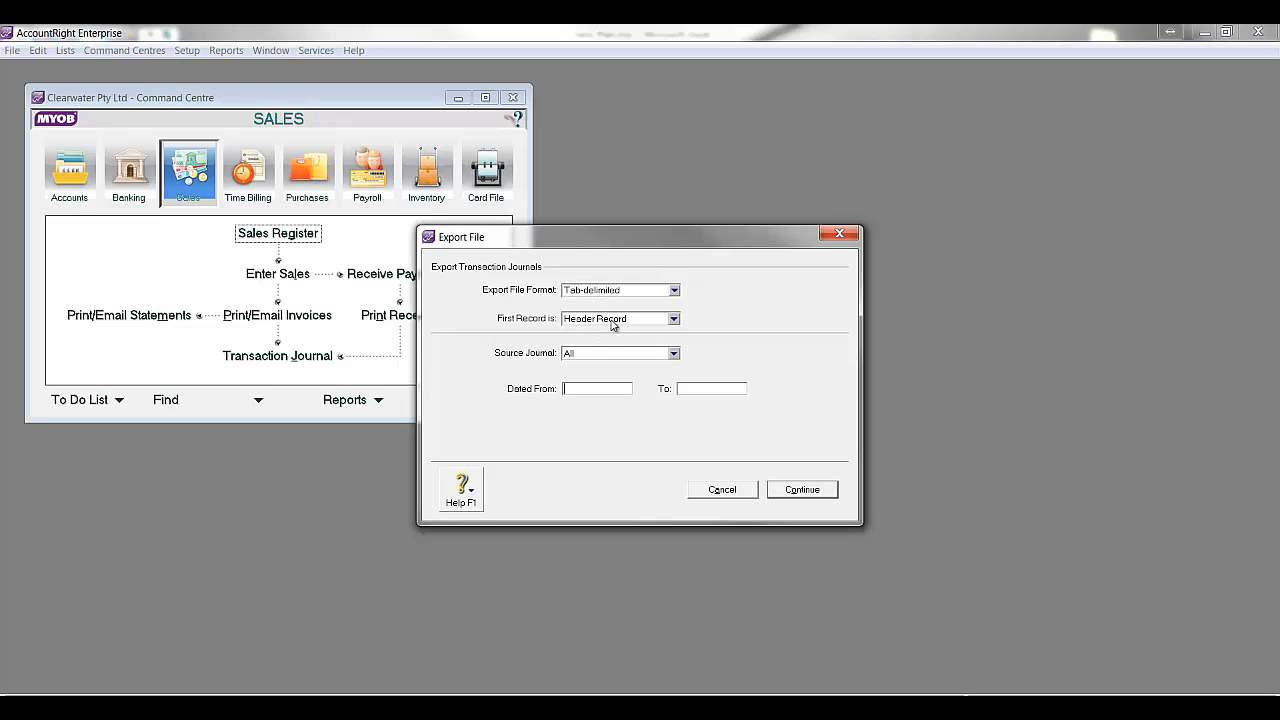
pyautogui.click(573, 356)
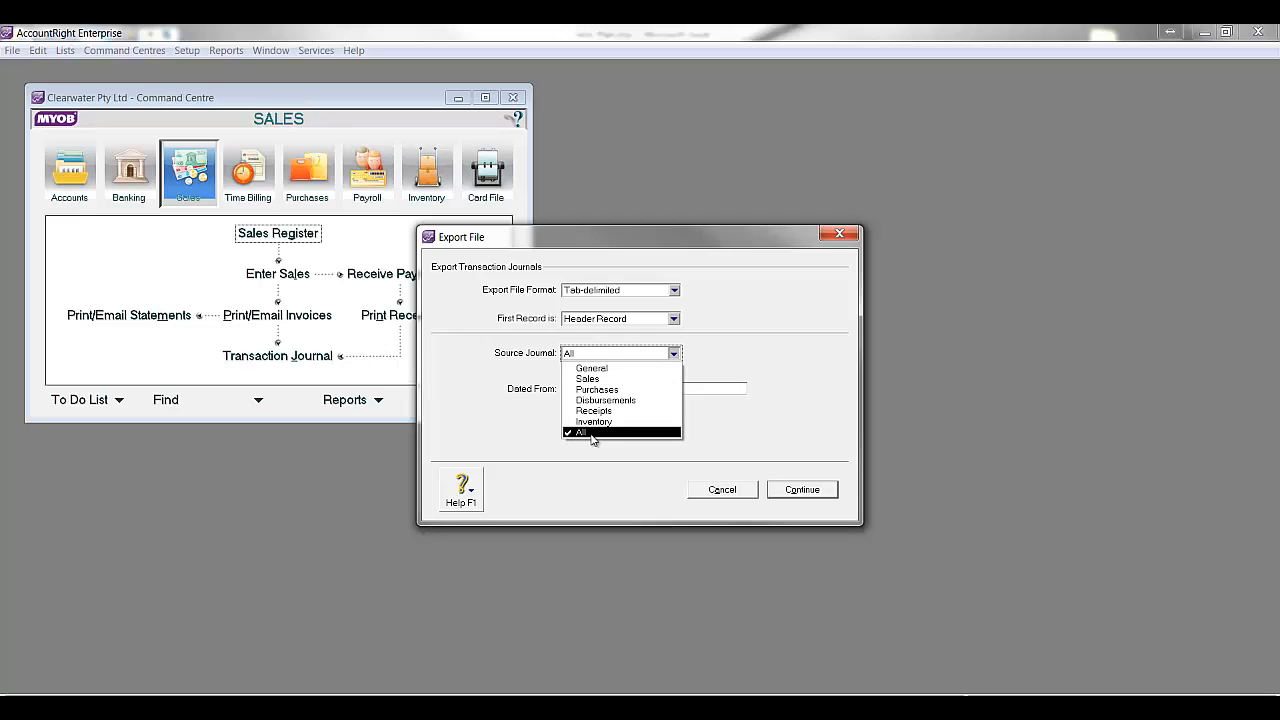
pyautogui.click(592, 434)
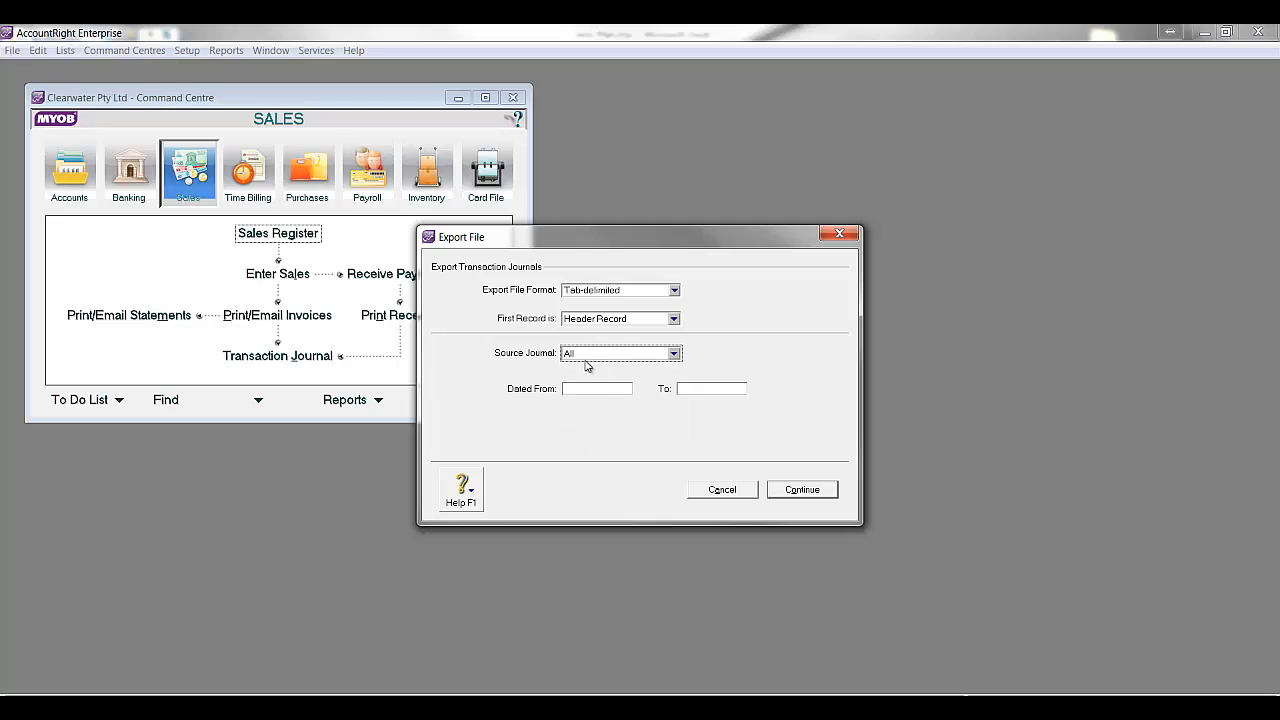
pyautogui.click(589, 390)
pyautogui.click(802, 489)
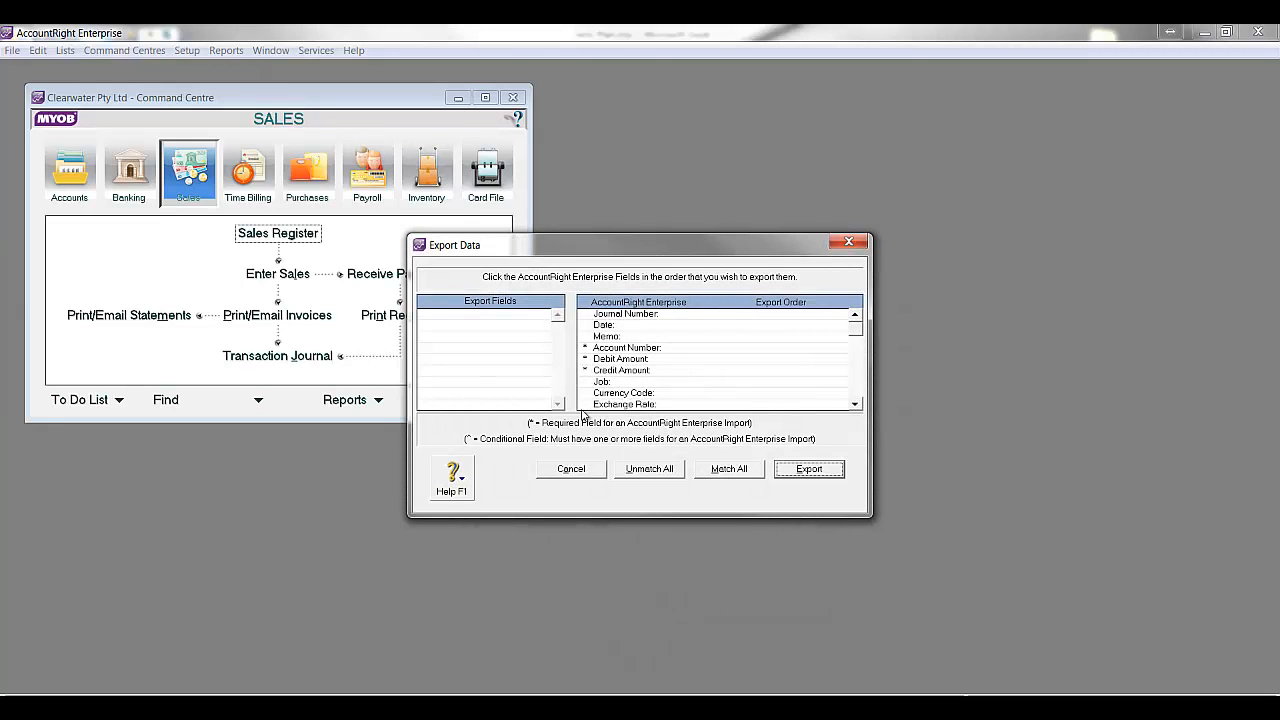
# Step: Match all transaction journal fields and save the export as MAC_JournalRecords.txt in the MYOB MAC folder
pyautogui.click(729, 469)
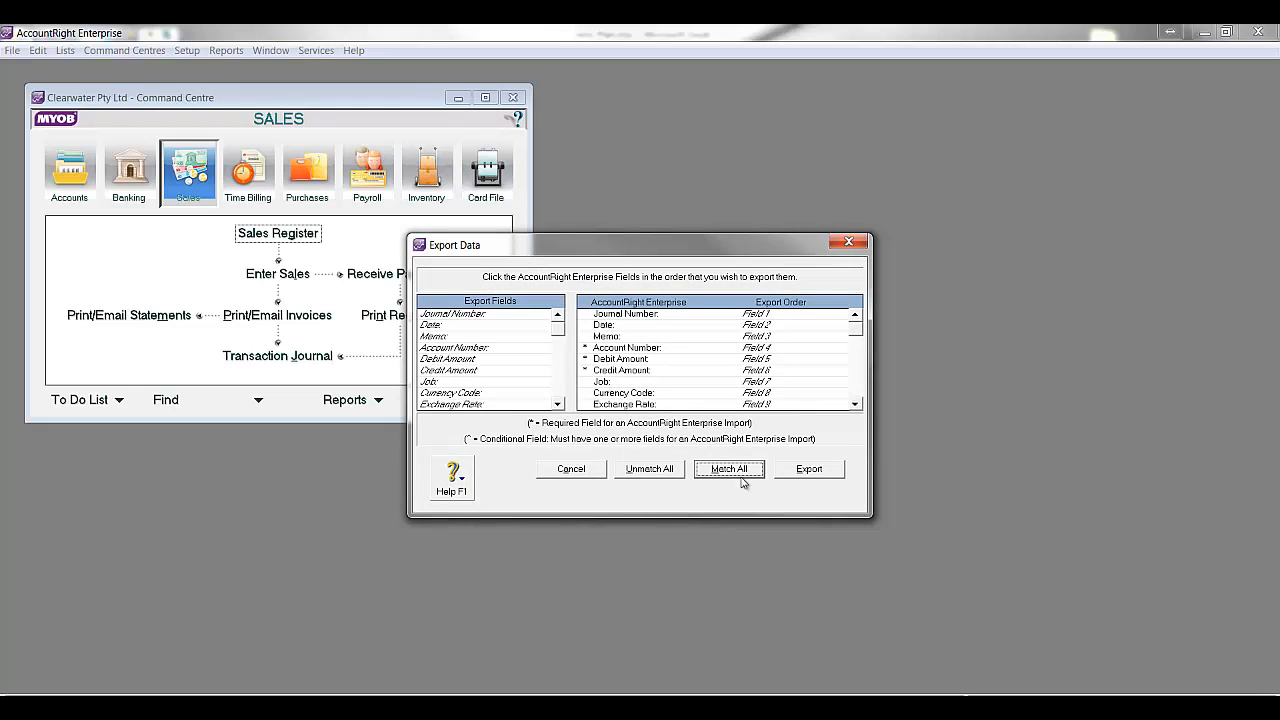
pyautogui.click(810, 470)
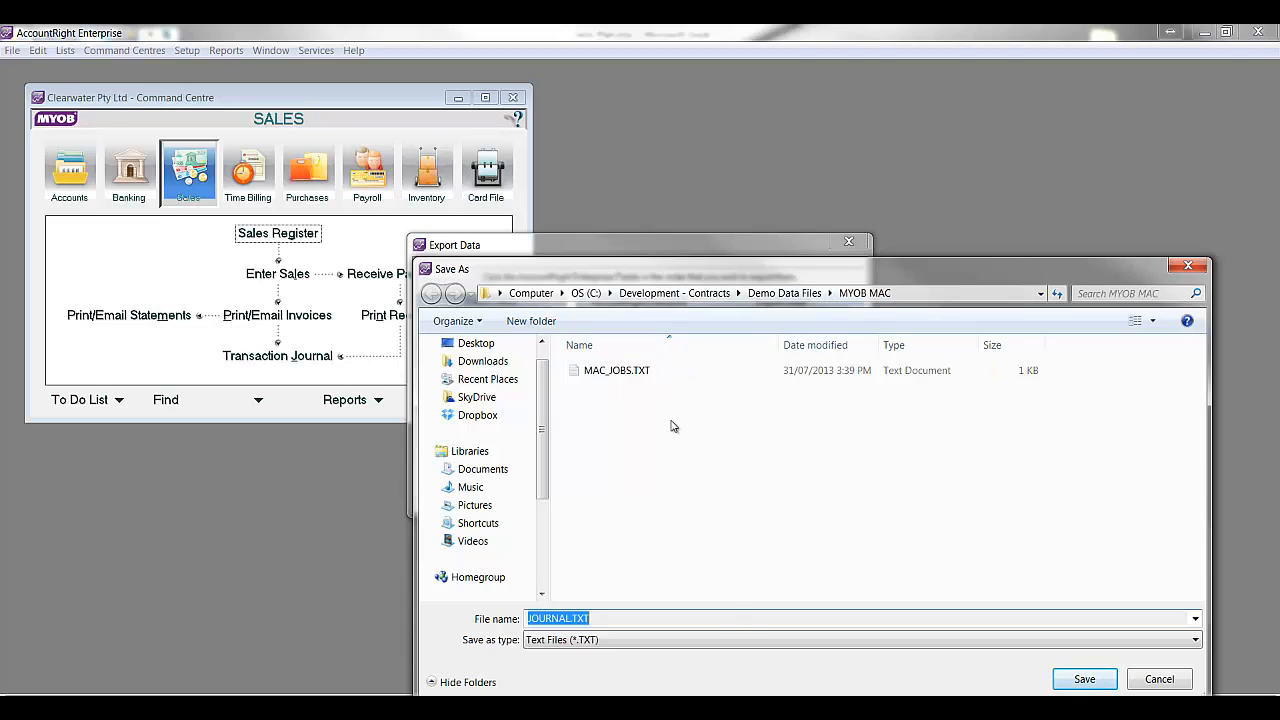
pyautogui.write('MAC')
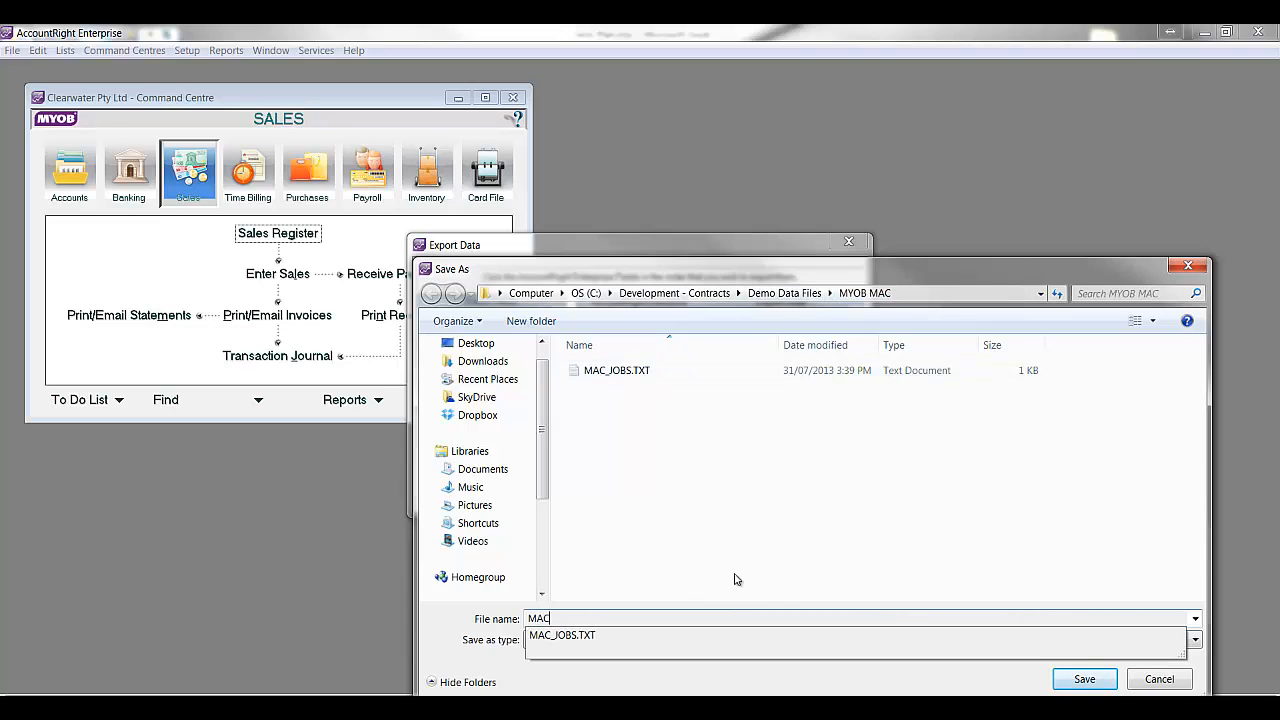
pyautogui.write('_Journal')
pyautogui.press('BackSpace')
pyautogui.write('Records.txt')
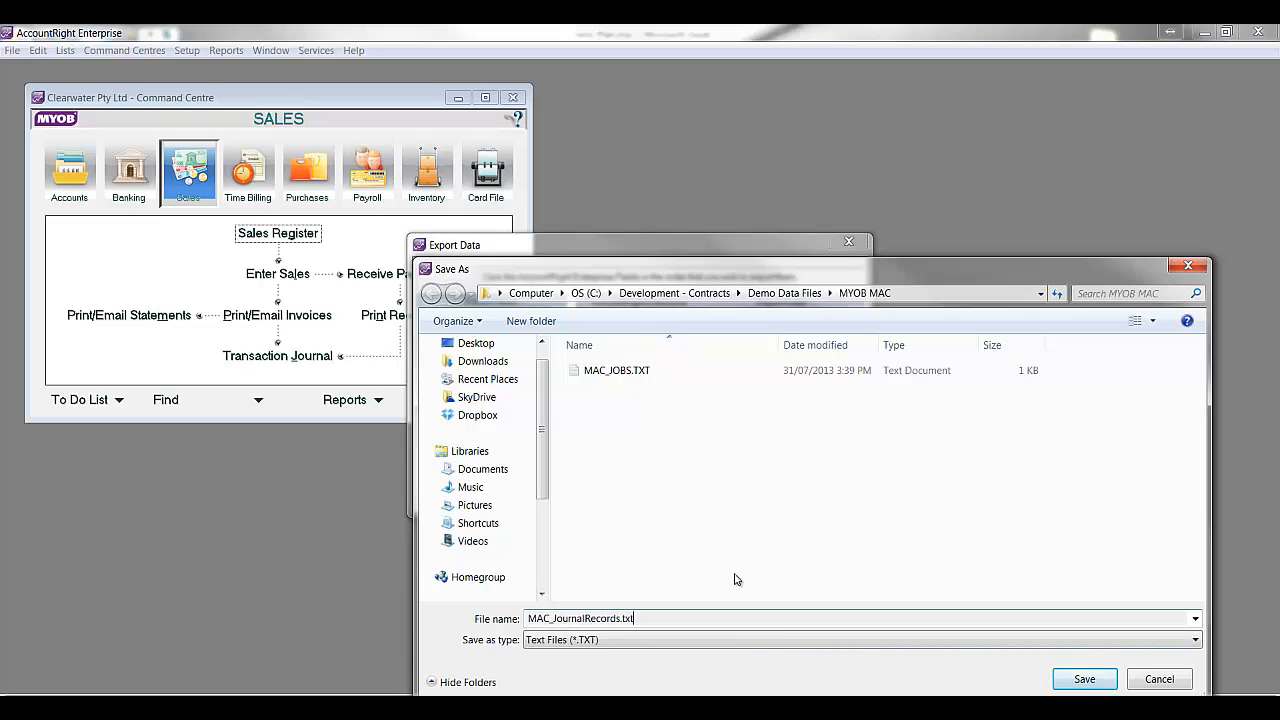
pyautogui.press('Return')
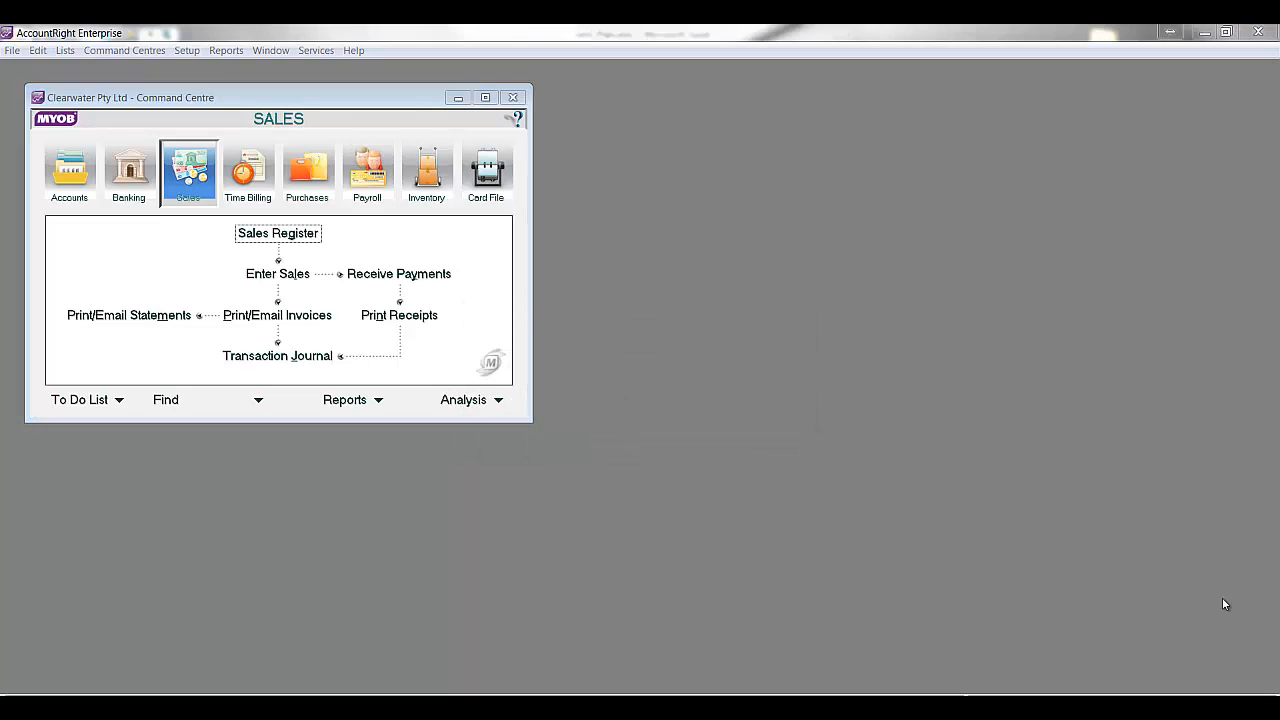
# Step: Customise the Accounts List Detail report with an as-of date of 30/06/2012
pyautogui.click(340, 399)
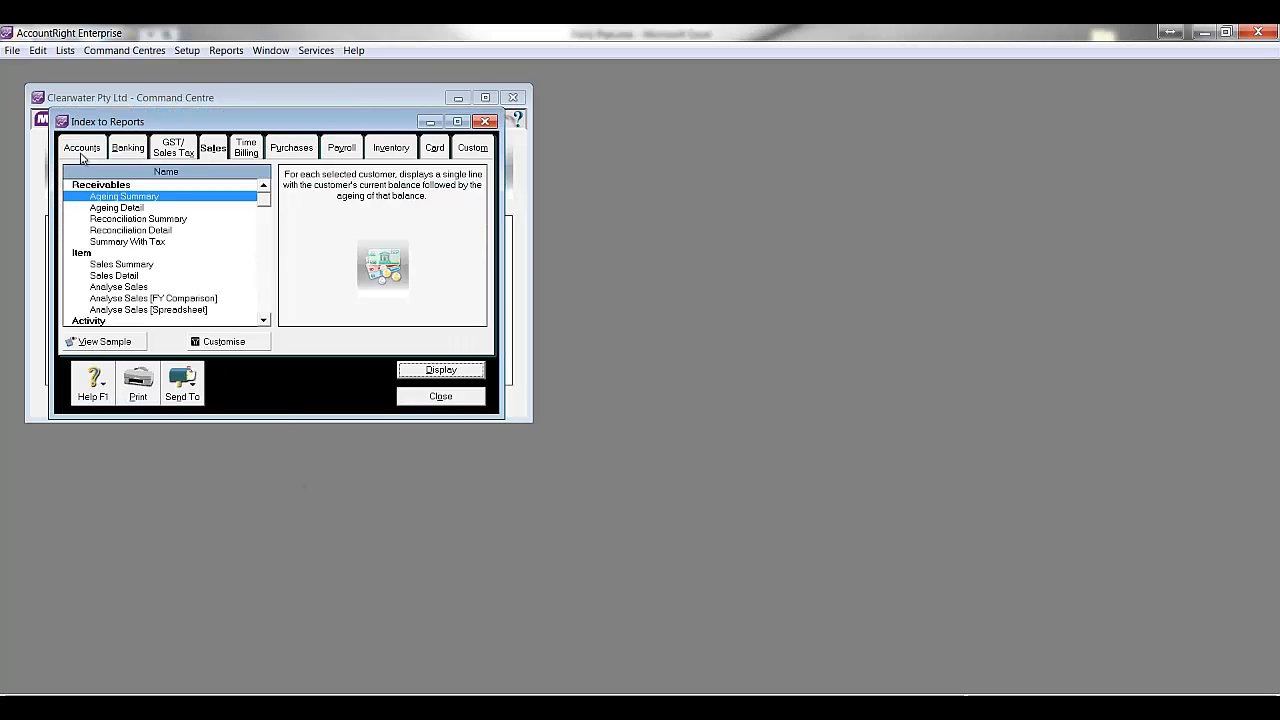
pyautogui.click(83, 150)
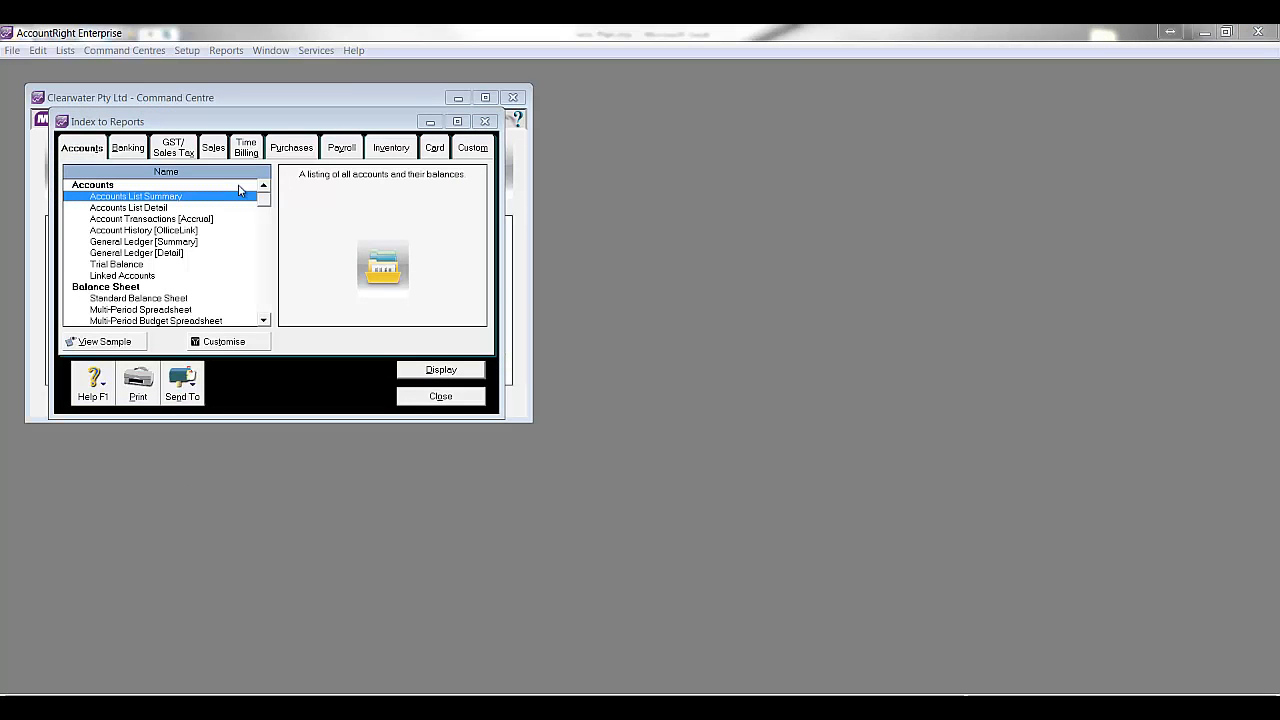
pyautogui.click(122, 209)
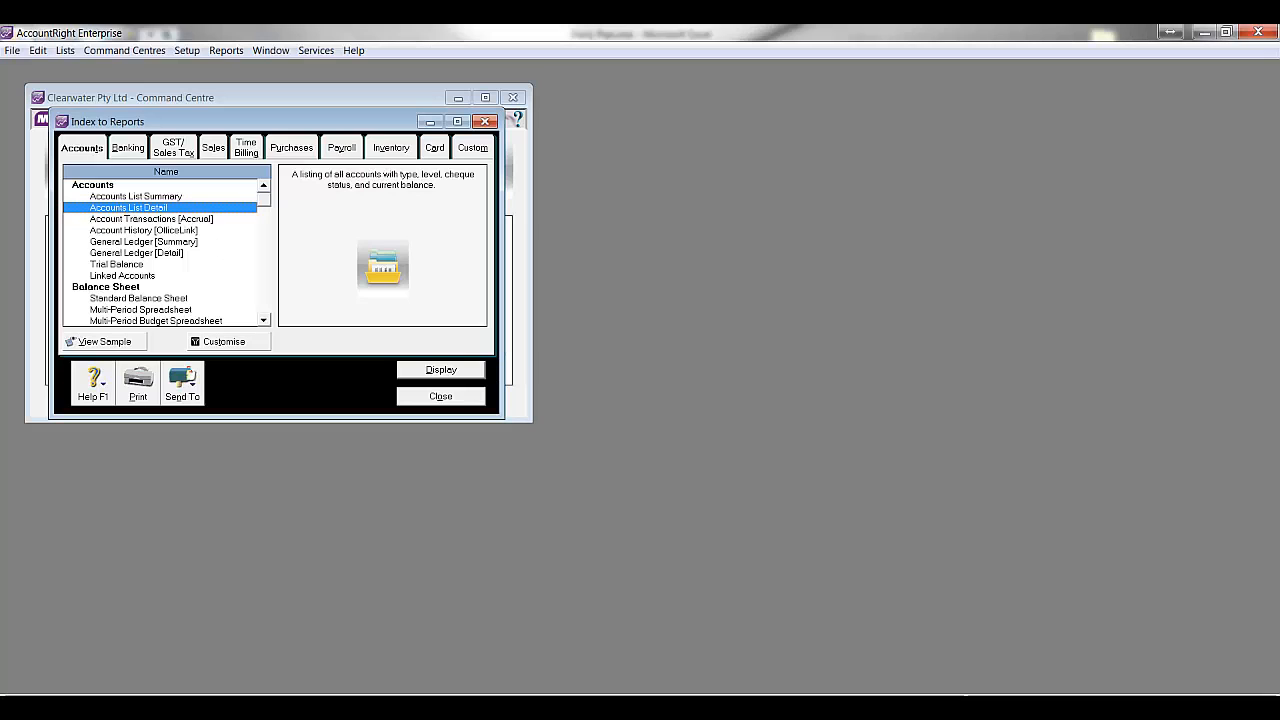
pyautogui.click(197, 340)
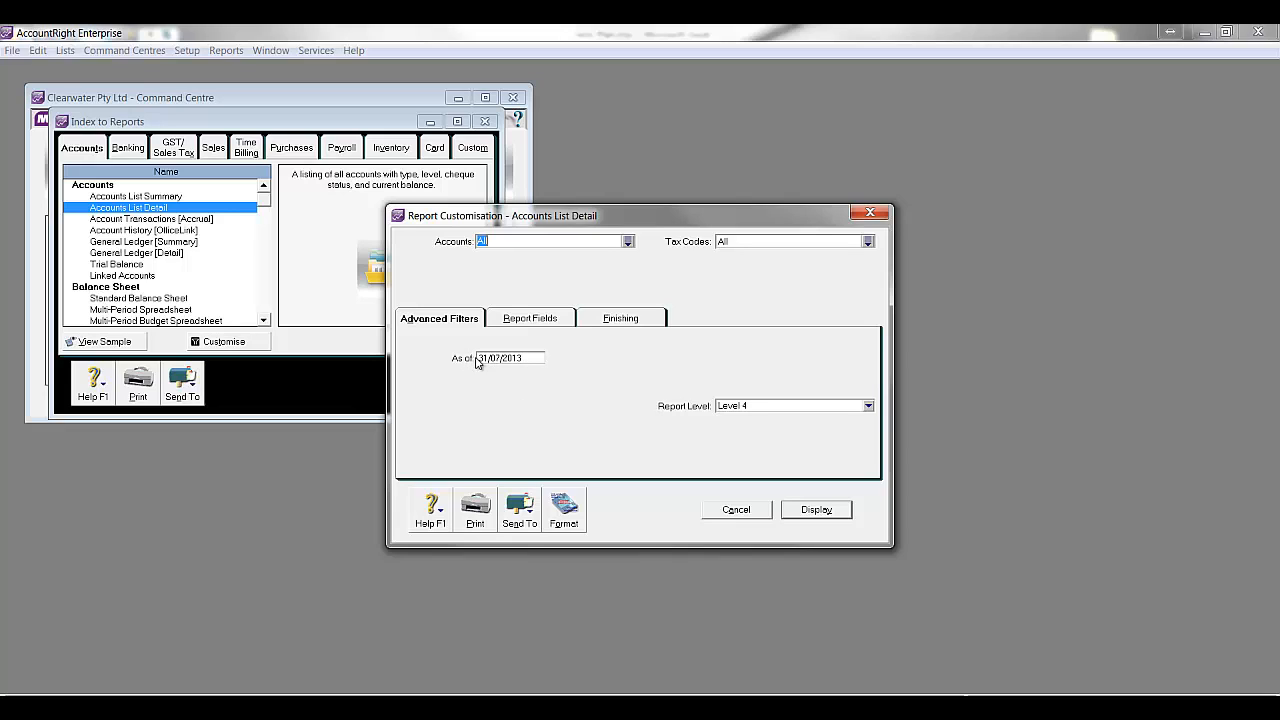
pyautogui.click(528, 358)
pyautogui.press('BackSpace')
pyautogui.write('30/06/2012')
# Step: Display the Accounts List Detail report full size with all available fields and $0.00 balances included
pyautogui.click(530, 320)
pyautogui.click(408, 338)
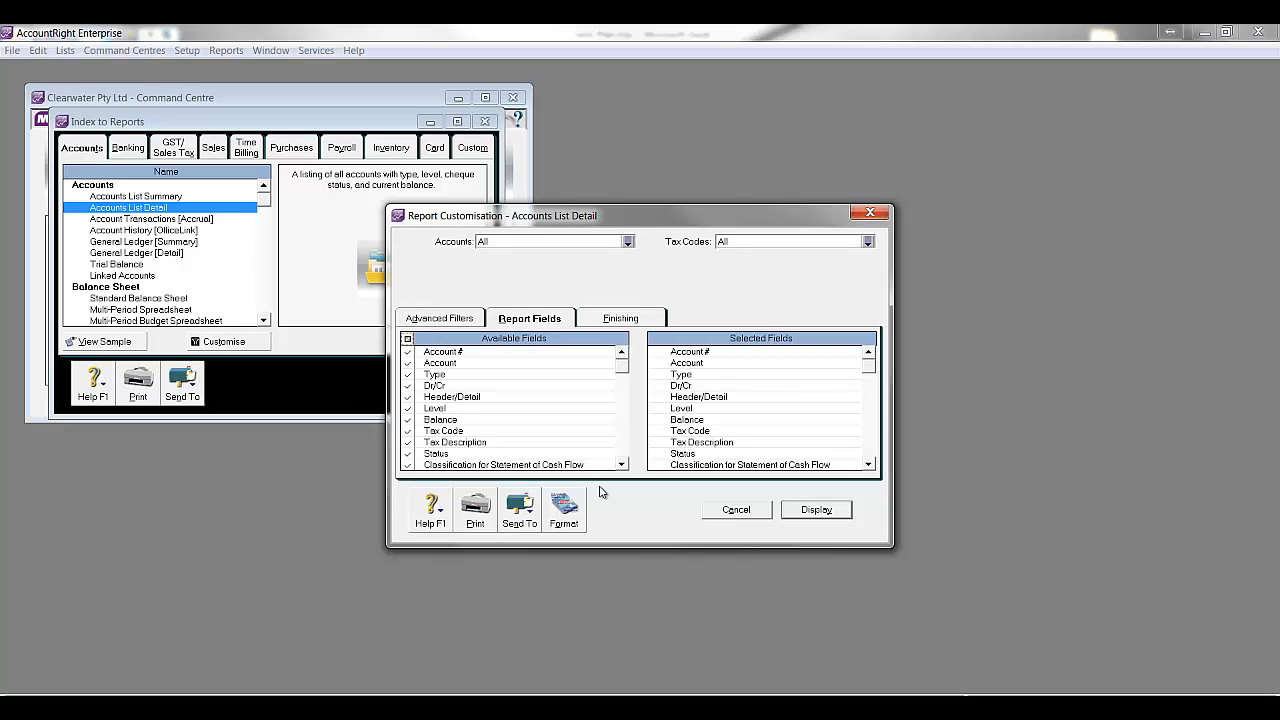
pyautogui.click(607, 318)
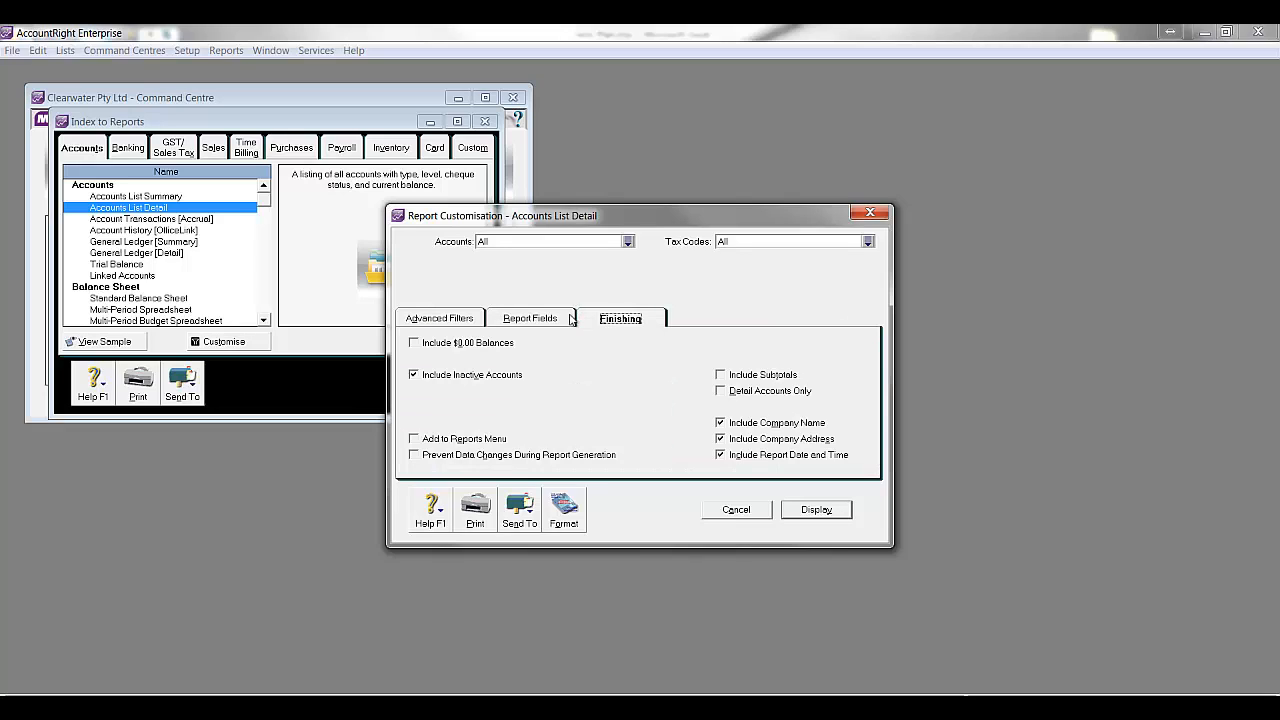
pyautogui.click(473, 347)
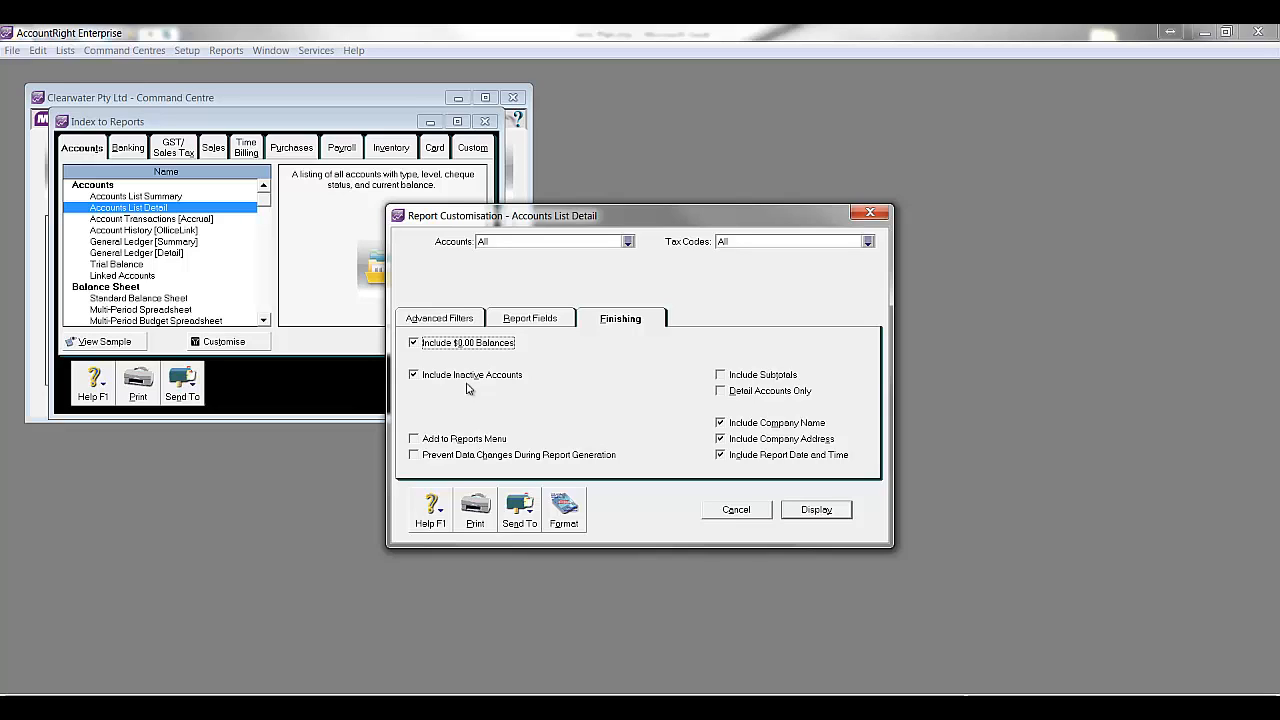
pyautogui.click(815, 510)
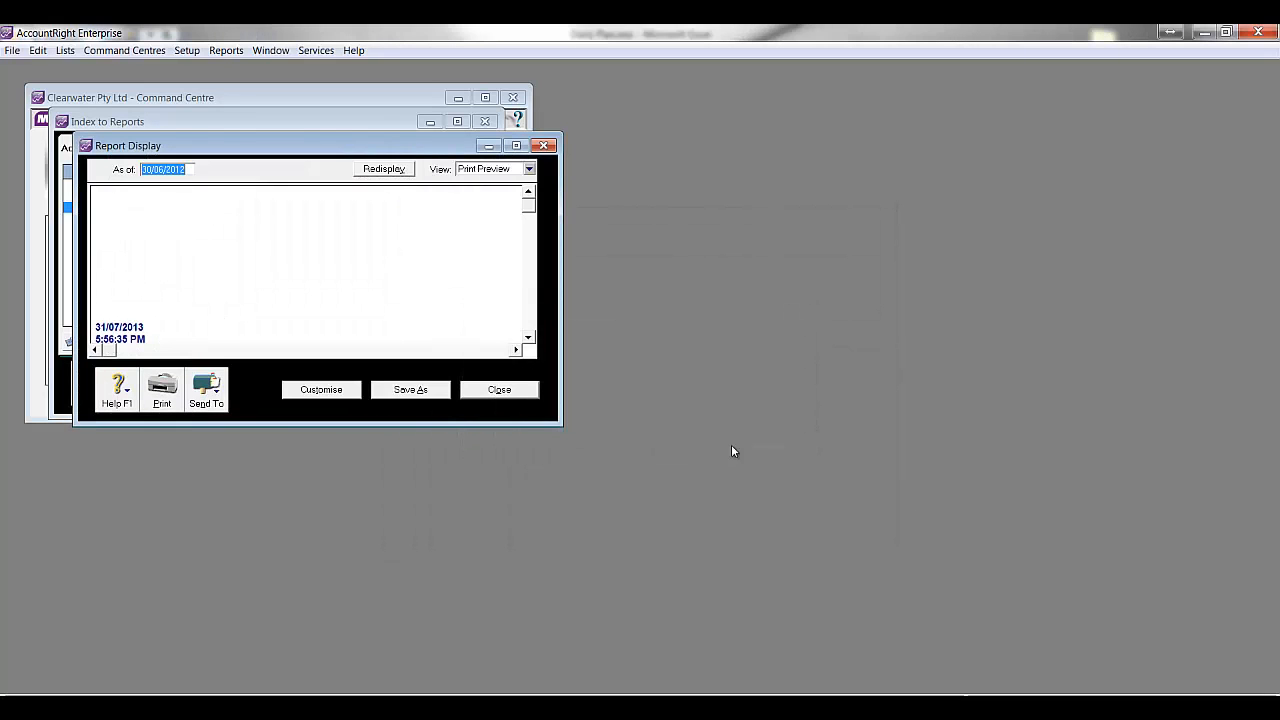
pyautogui.click(516, 145)
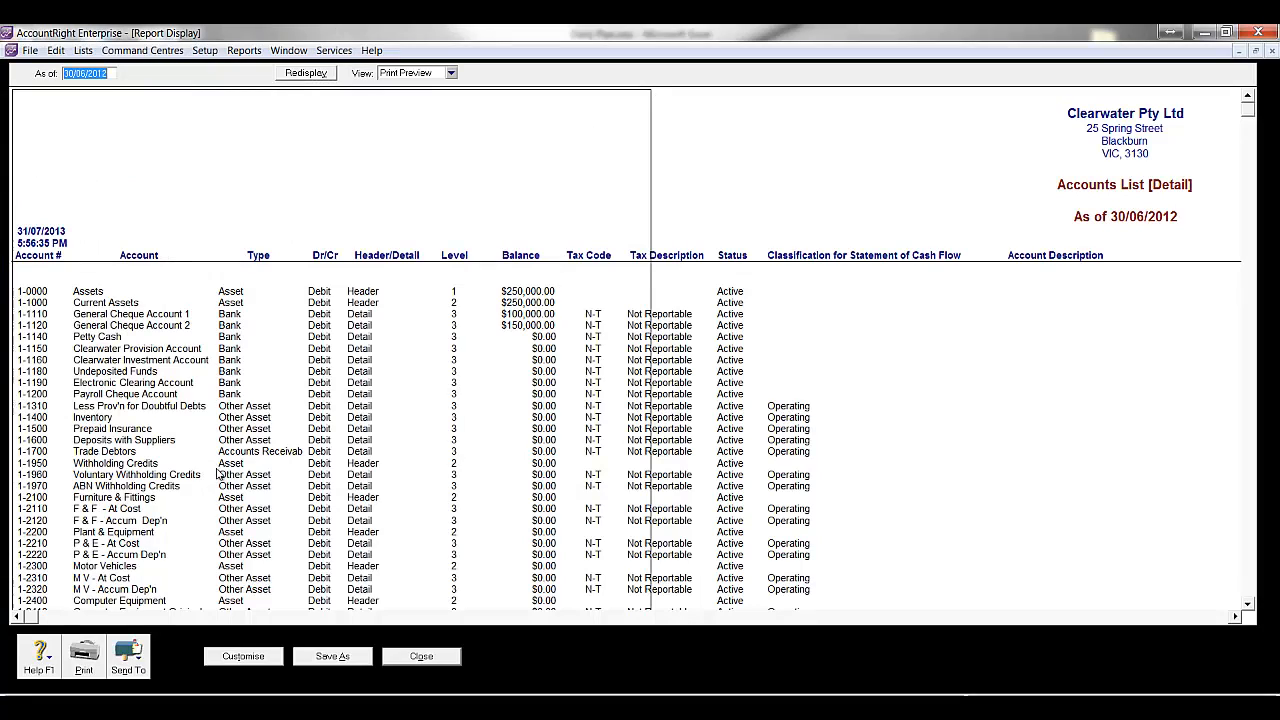
# Step: Export the Accounts List Detail report as the tab-delimited text file MAC_Accounts in the MYOB MAC folder and close the report
pyautogui.click(130, 656)
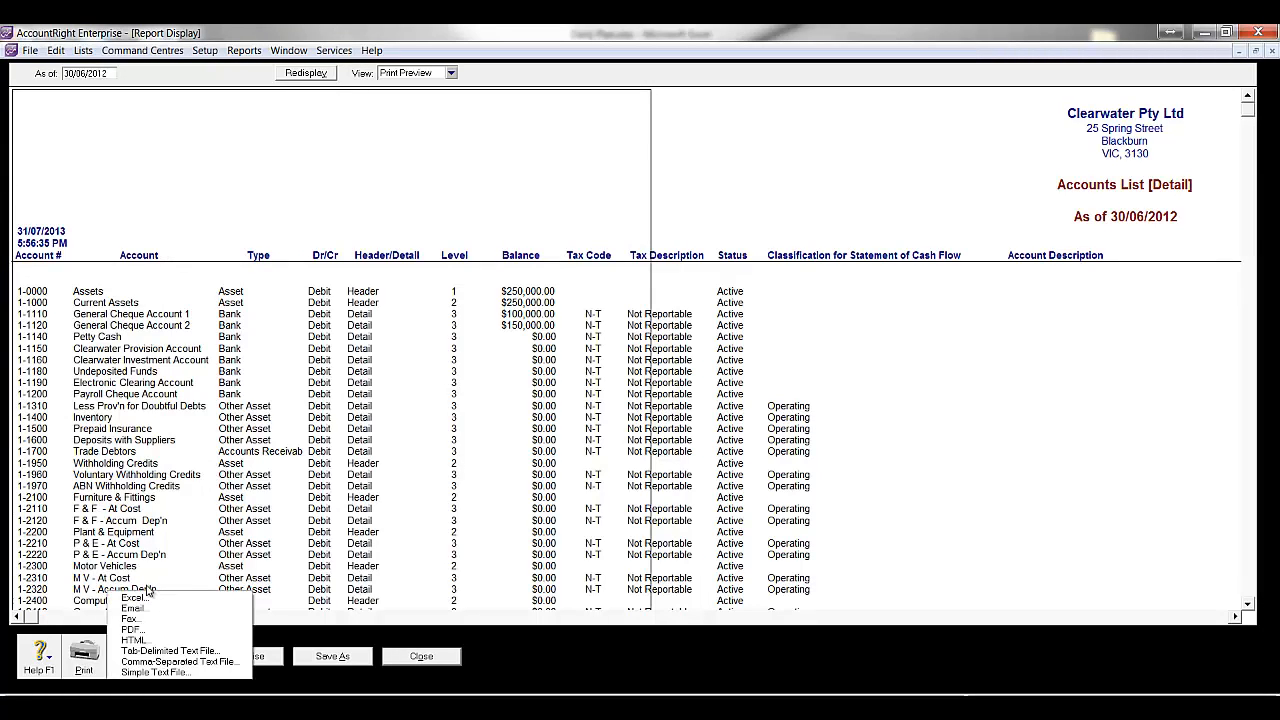
pyautogui.click(158, 652)
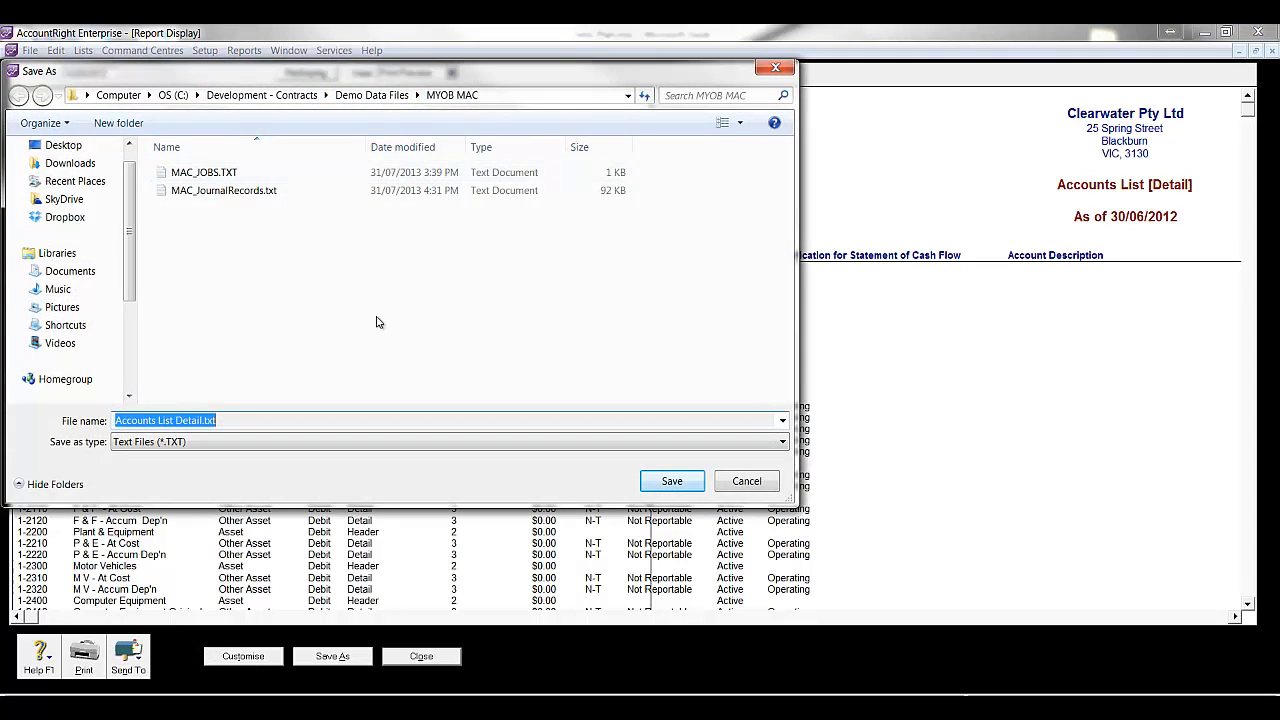
pyautogui.write('MAC_')
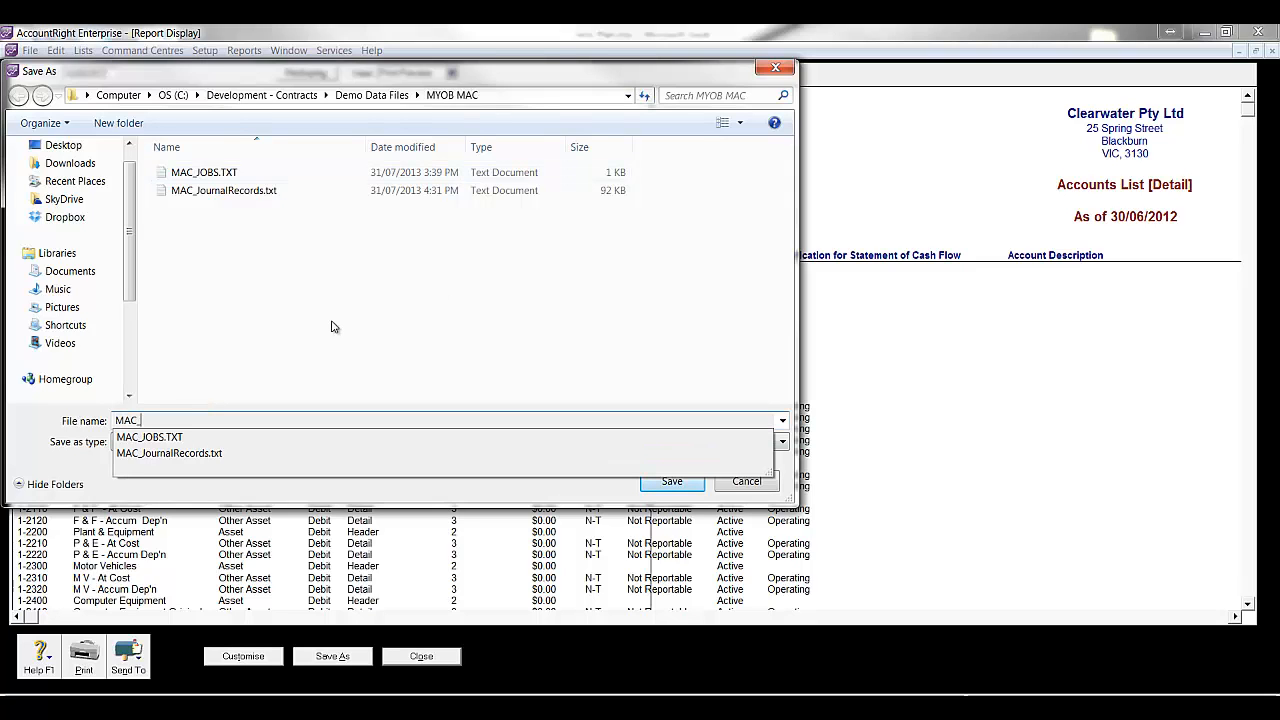
pyautogui.write('Accounts')
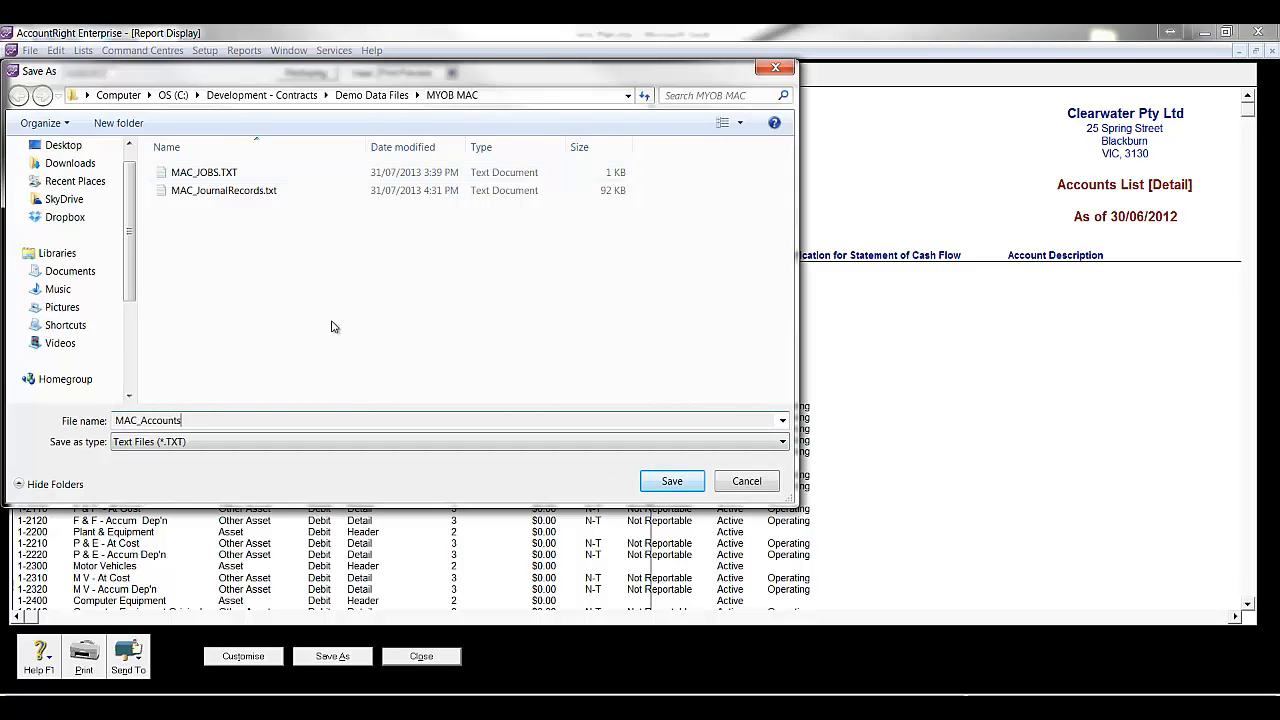
pyautogui.press('Return')
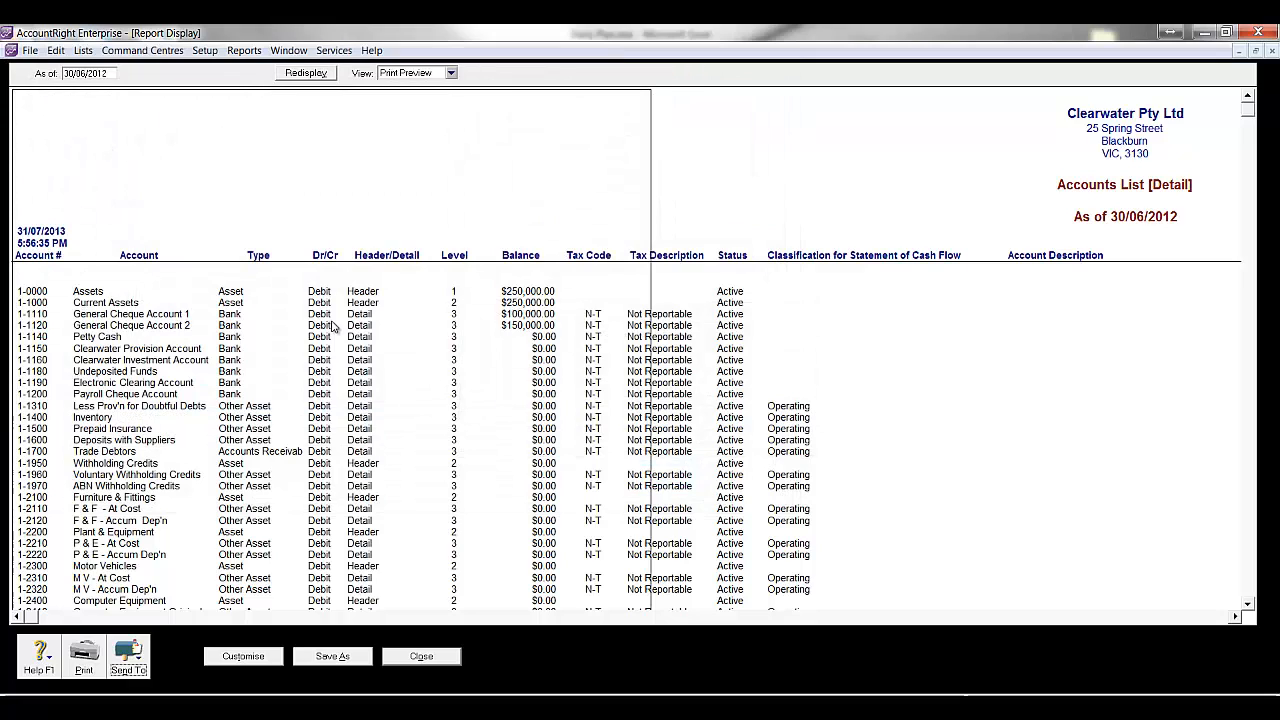
pyautogui.click(399, 656)
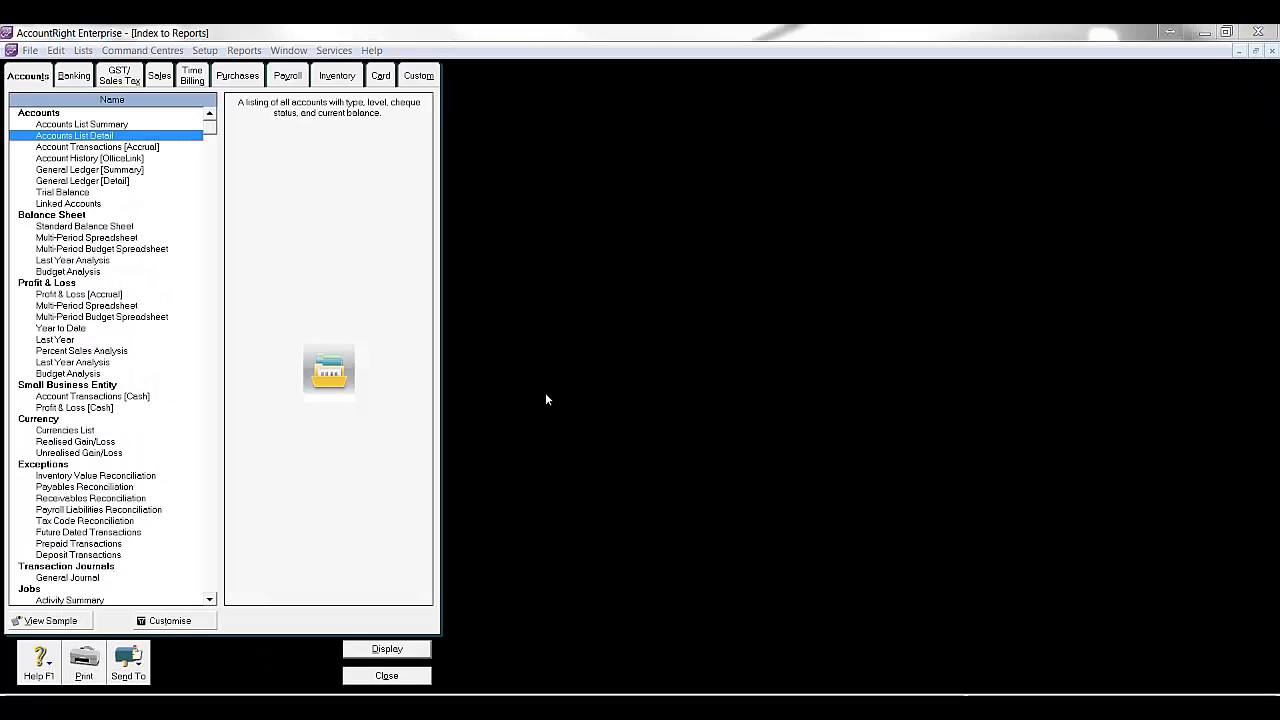
# Step: Check the customisation options of the Linked Accounts report and display it with its default fields
pyautogui.click(76, 204)
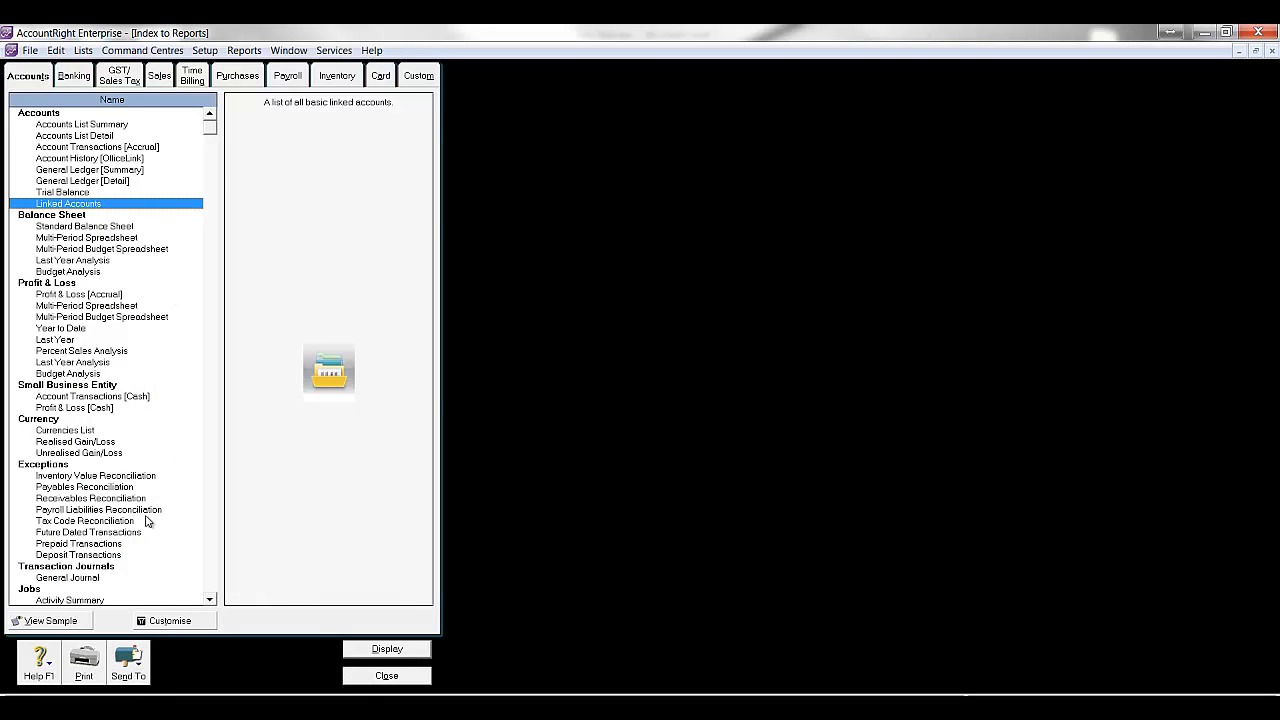
pyautogui.click(170, 620)
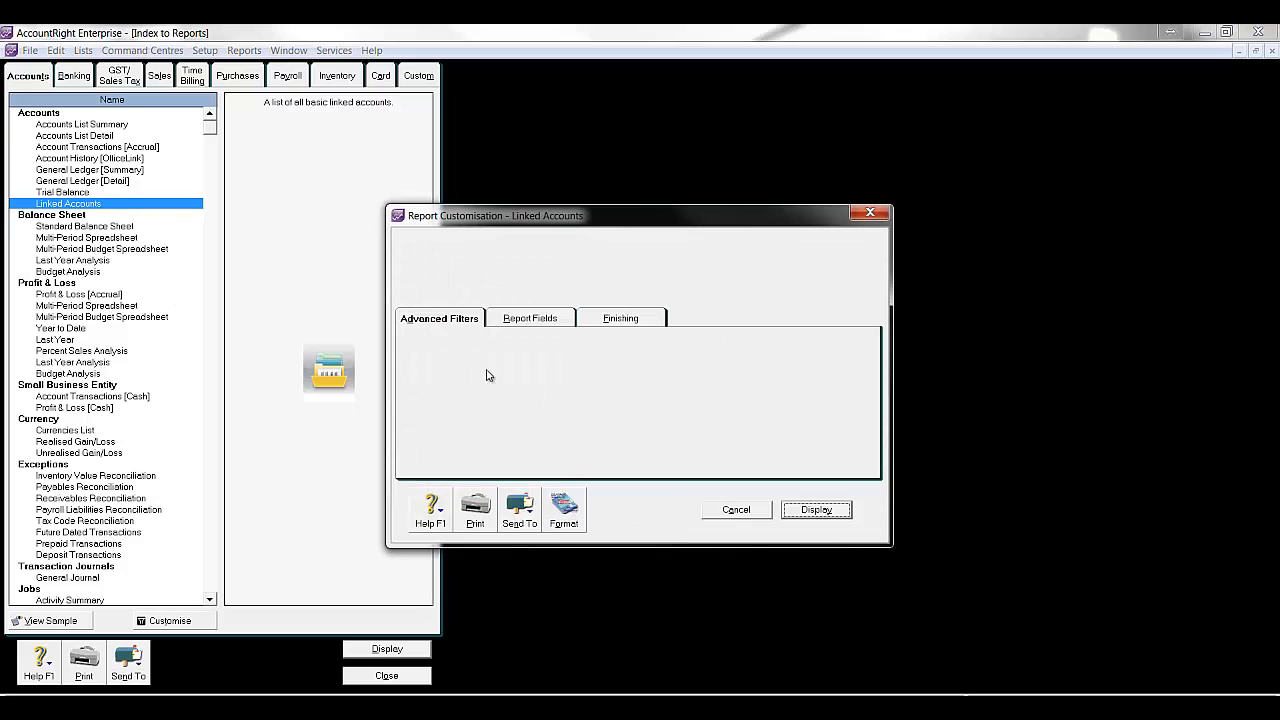
pyautogui.click(507, 318)
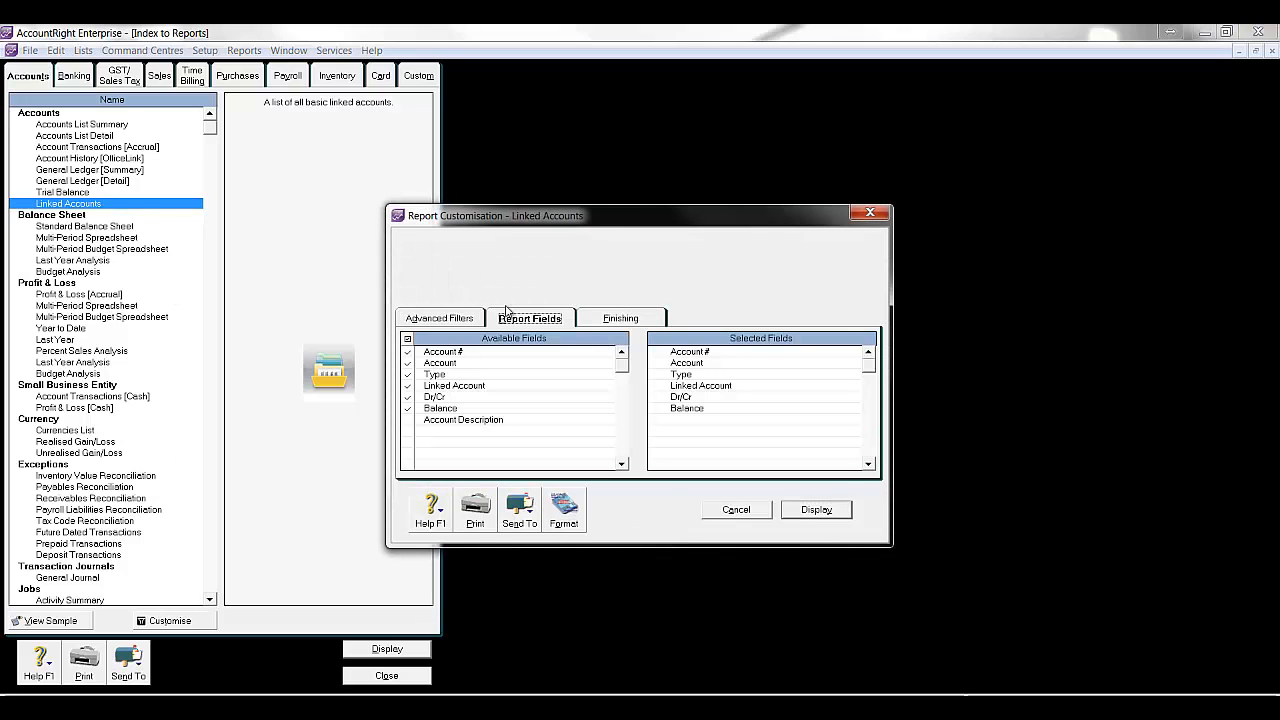
pyautogui.click(600, 319)
pyautogui.click(816, 510)
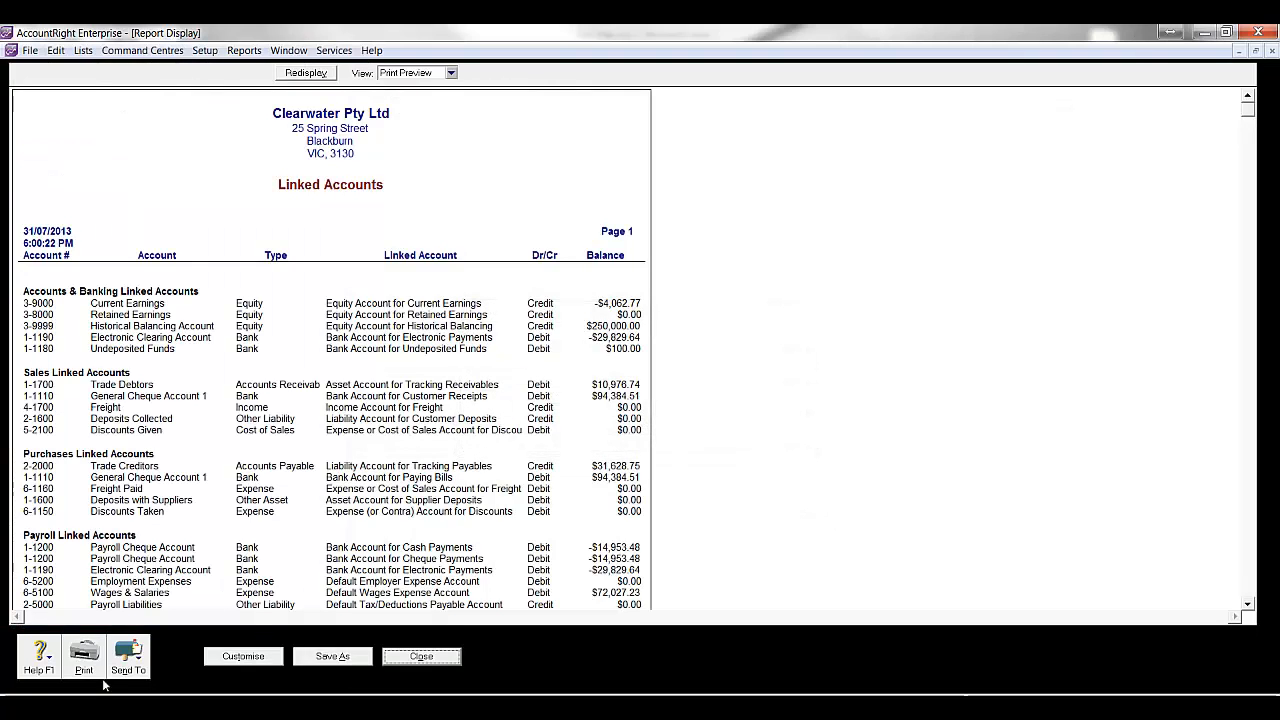
# Step: Export the Linked Accounts report as the text file MAC_LinkedAccounts in the MYOB MAC folder
pyautogui.click(125, 660)
pyautogui.click(150, 672)
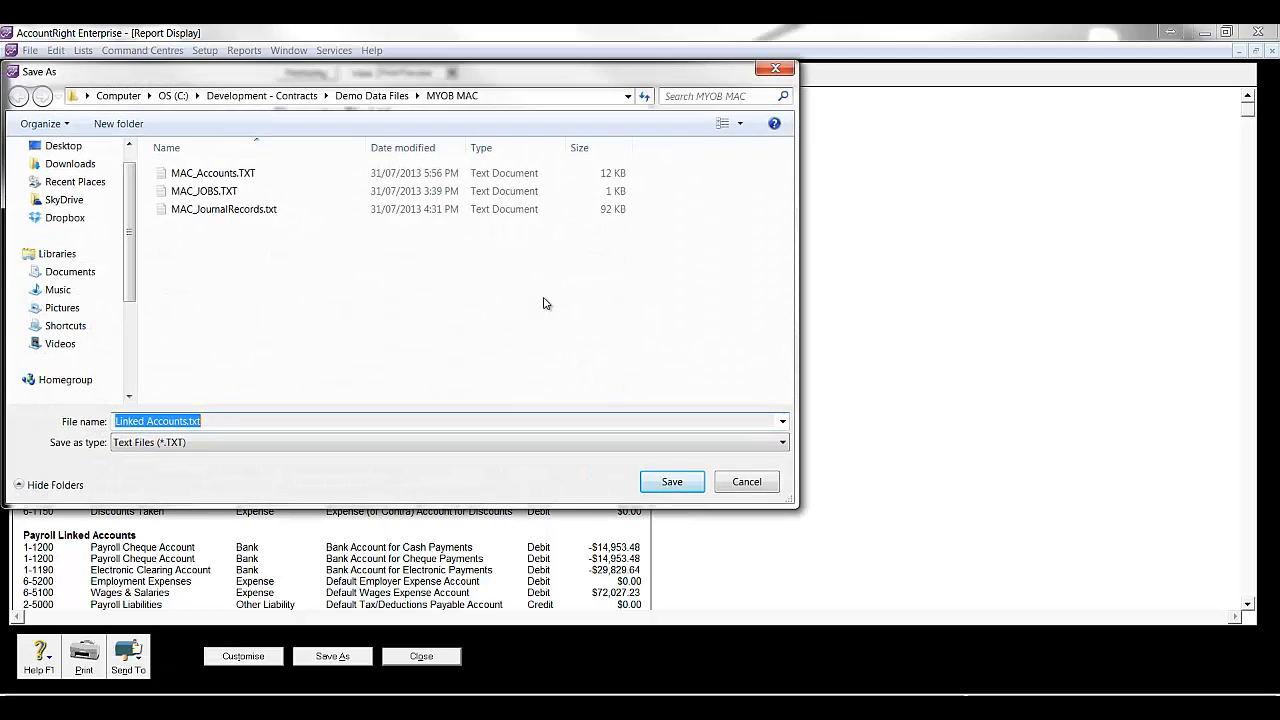
pyautogui.write('MAC_')
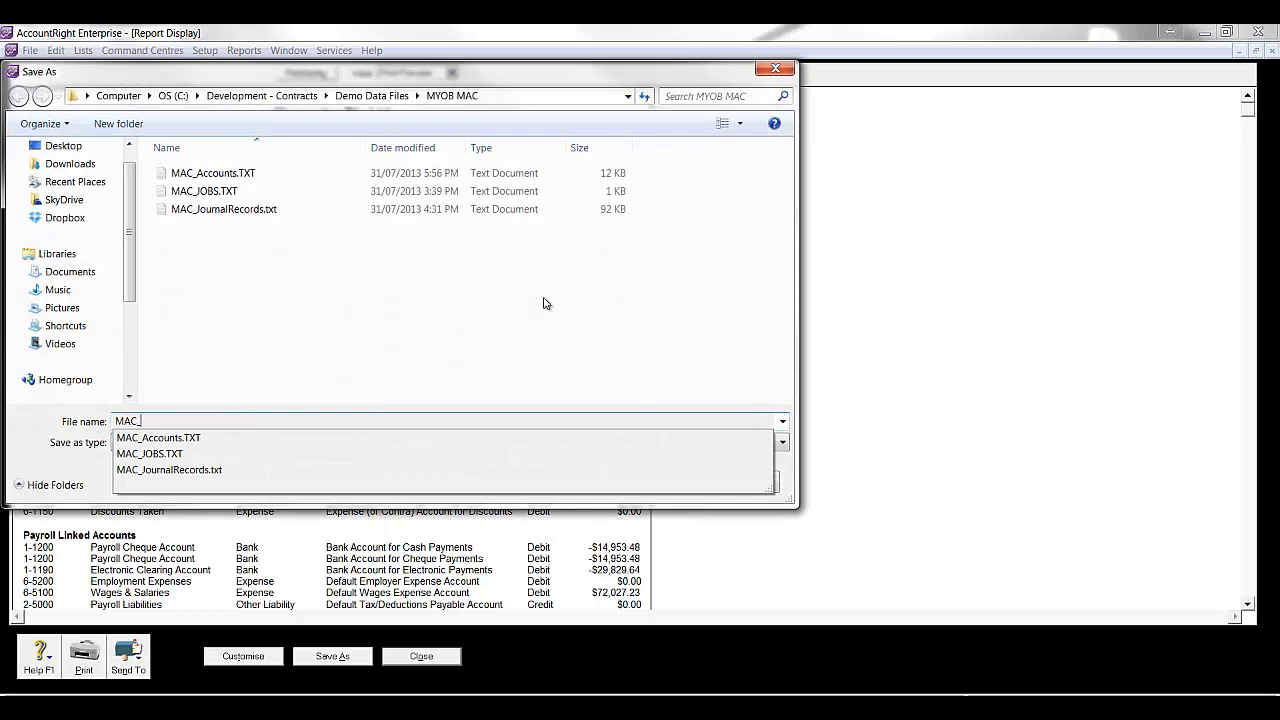
pyautogui.write('LinkedAccounts')
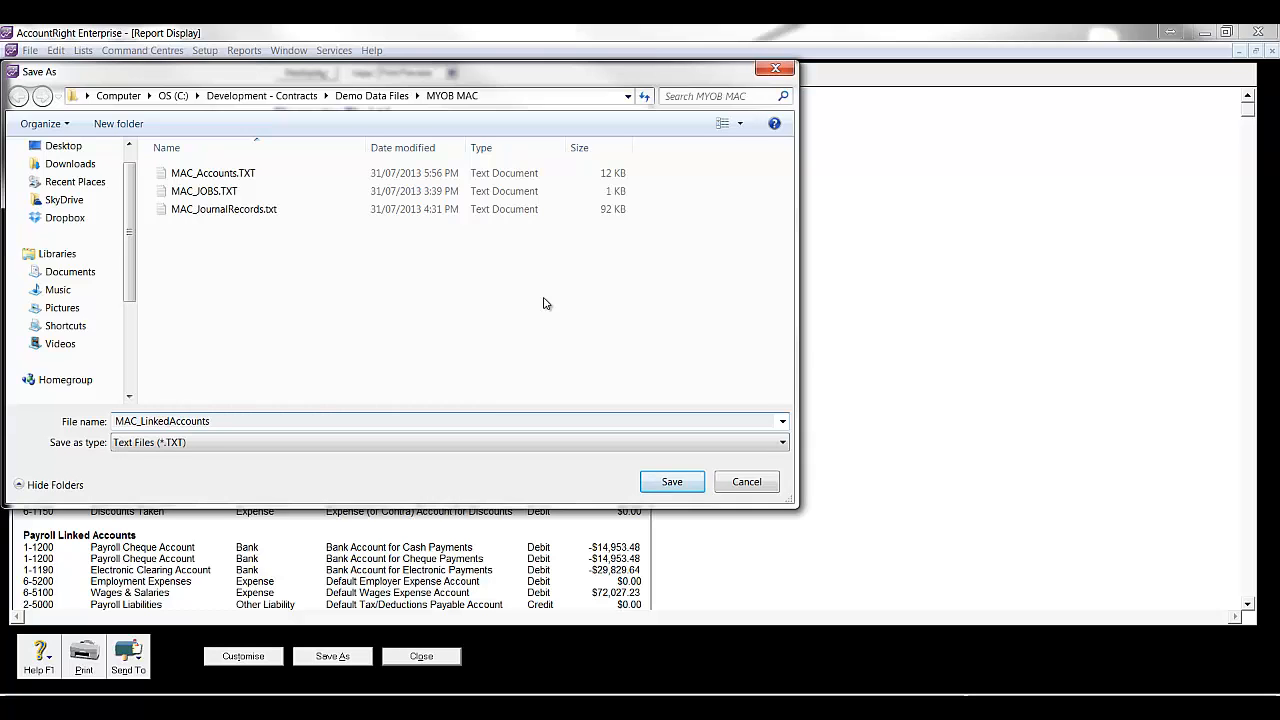
pyautogui.press('Return')
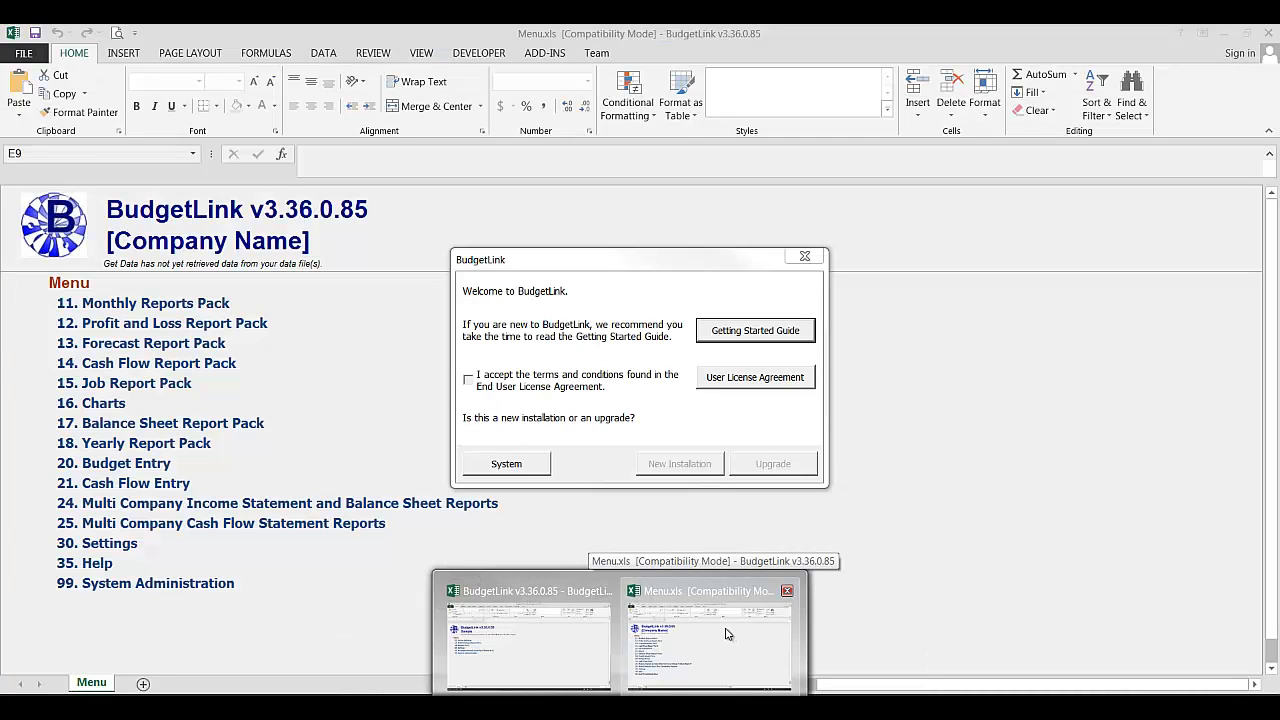
# Step: Switch to the BudgetLink Menu workbook in Excel, accept the licence terms as a new installation and start the 30-day Ultimate Edition trial
pyautogui.click(727, 633)
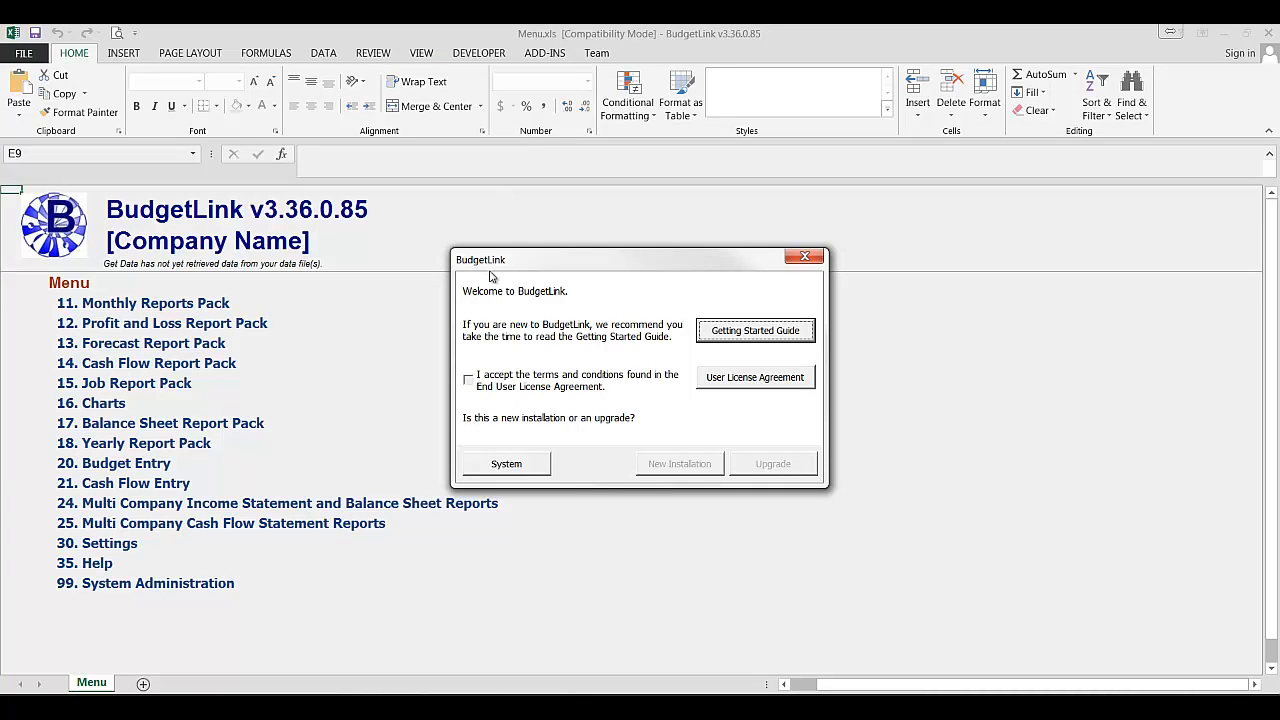
pyautogui.click(543, 374)
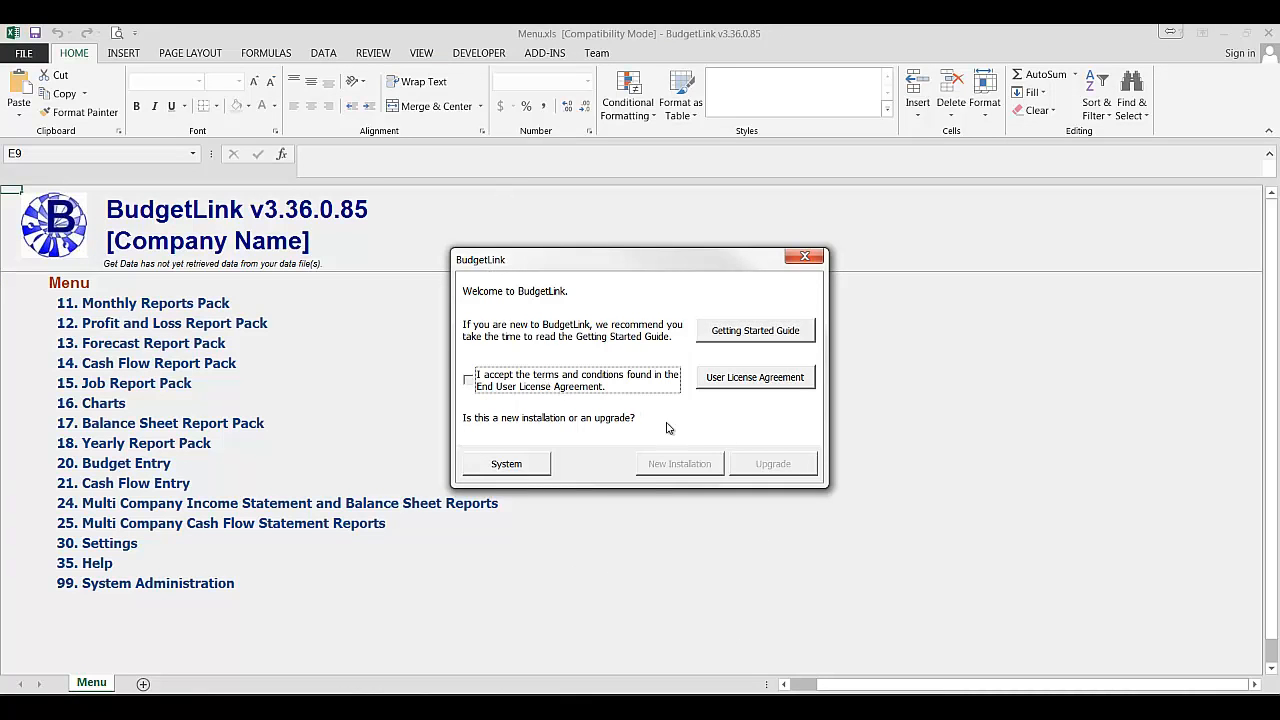
pyautogui.click(652, 466)
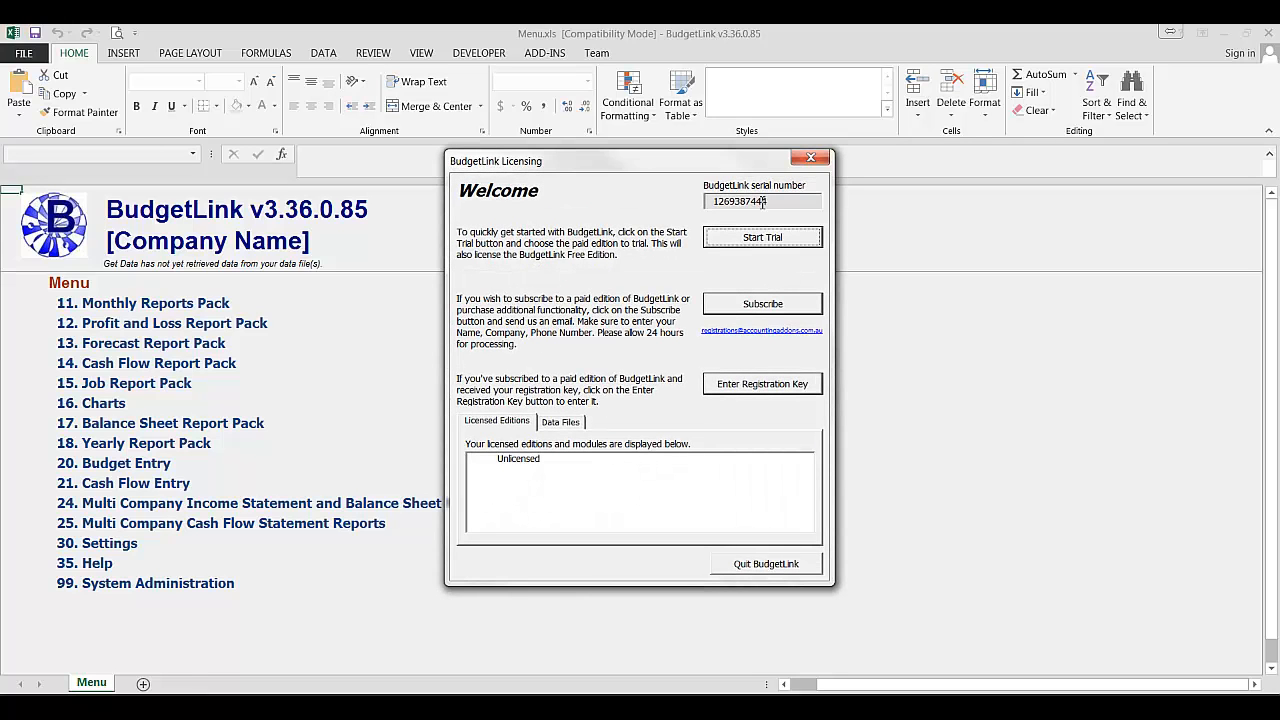
pyautogui.click(760, 237)
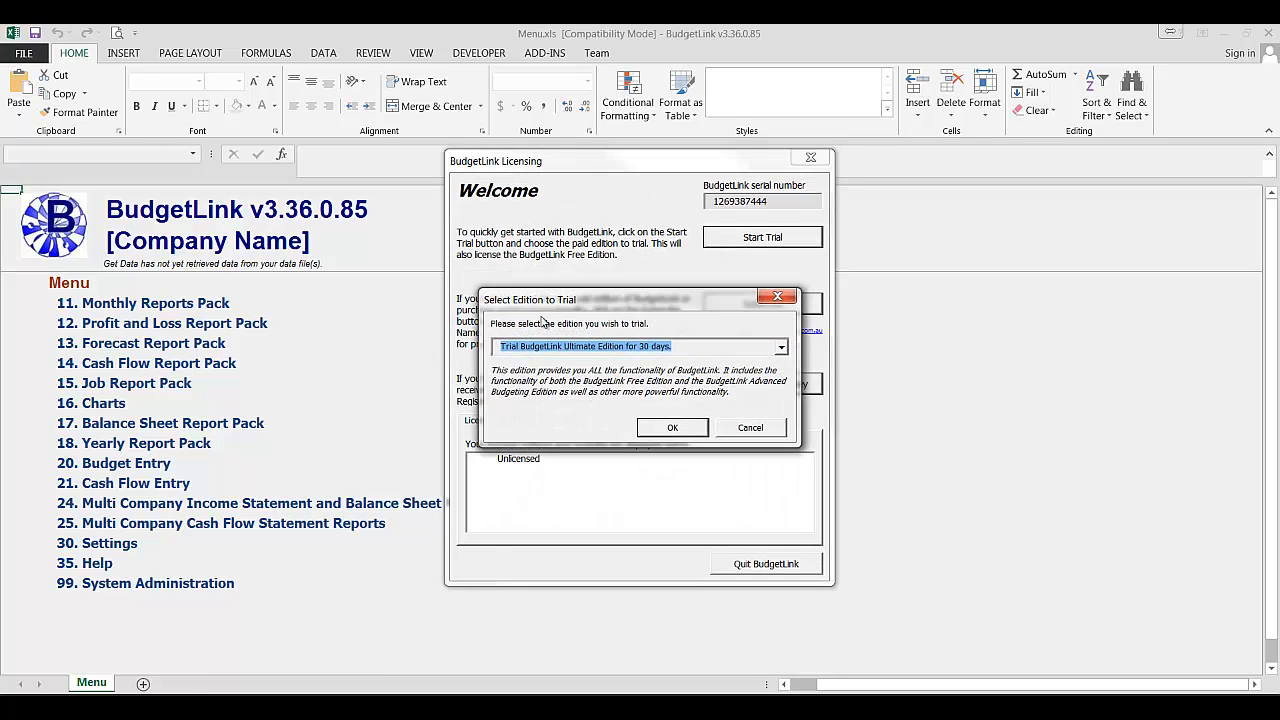
pyautogui.click(670, 427)
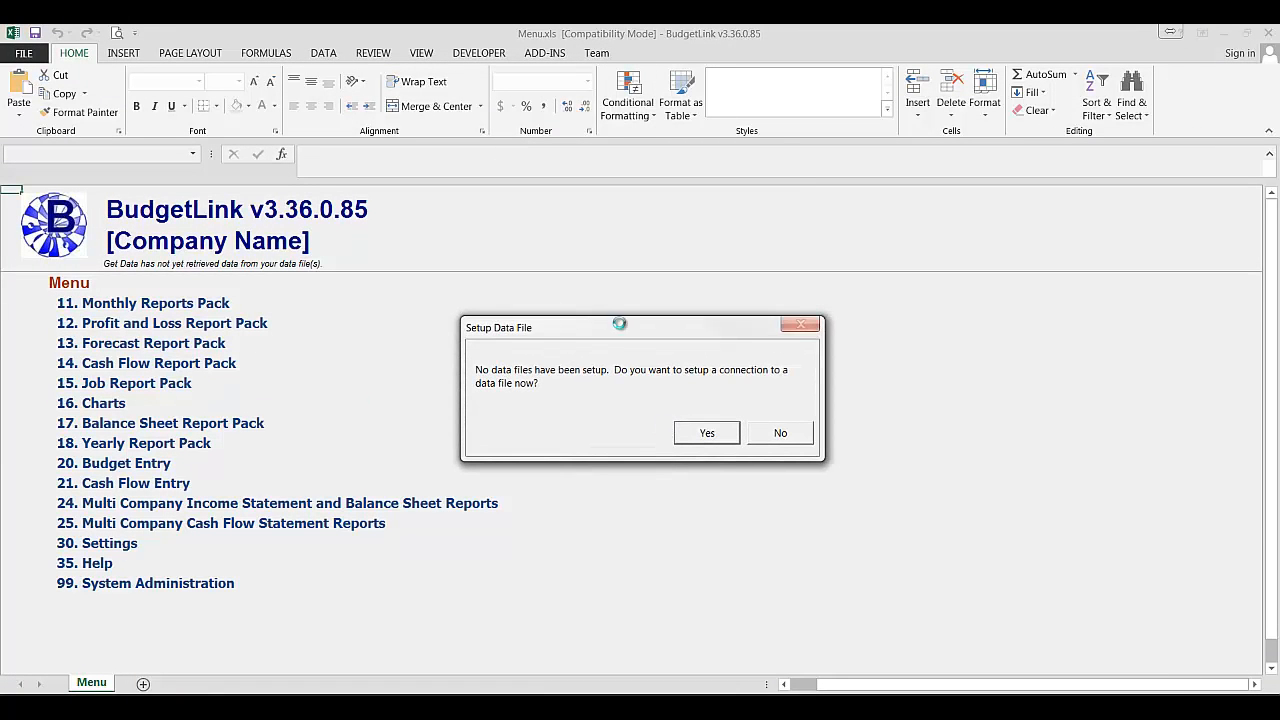
# Step: Start a data file connection with company name Sample and data file type MYOB (MAC Interface)
pyautogui.click(714, 432)
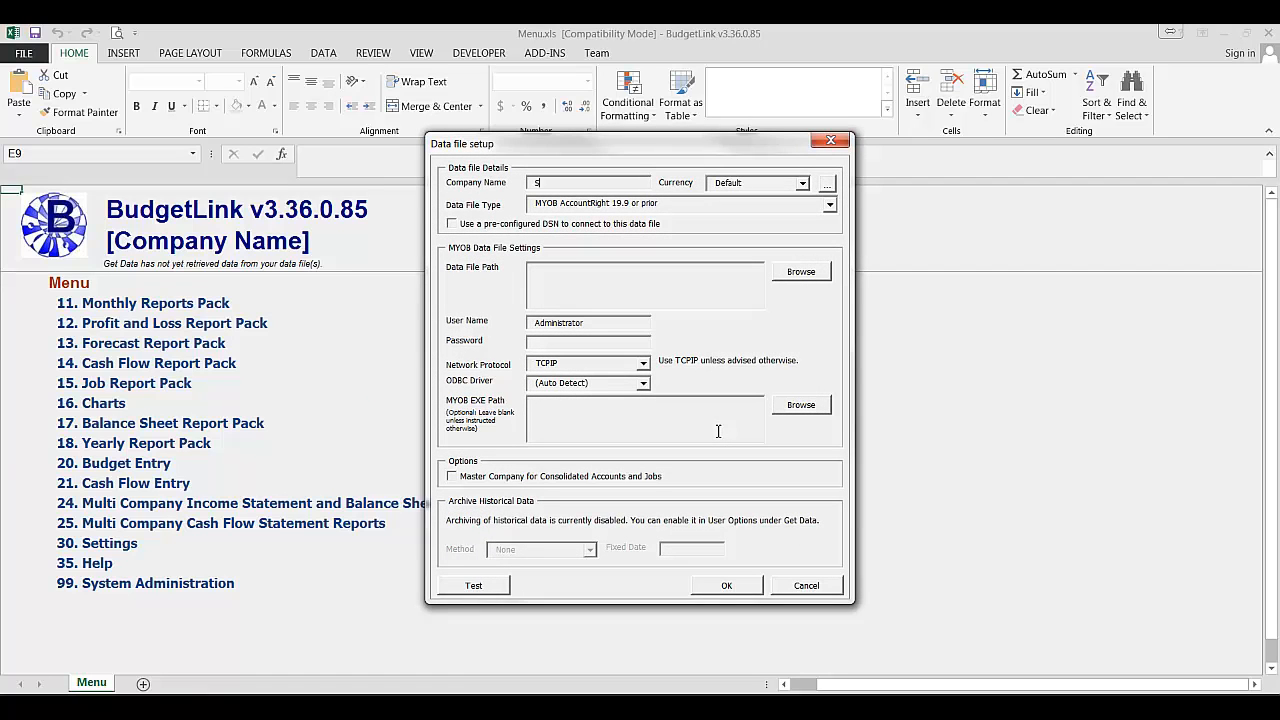
pyautogui.press('Tab')
pyautogui.click(538, 206)
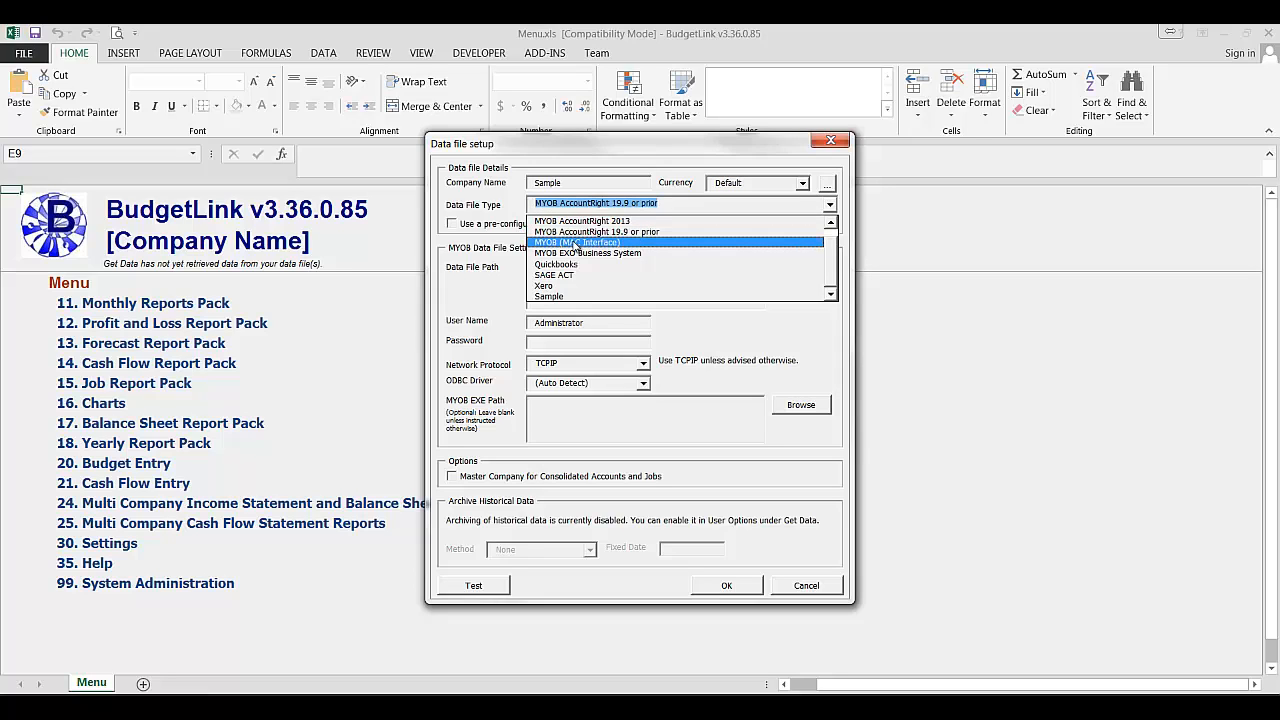
pyautogui.click(576, 245)
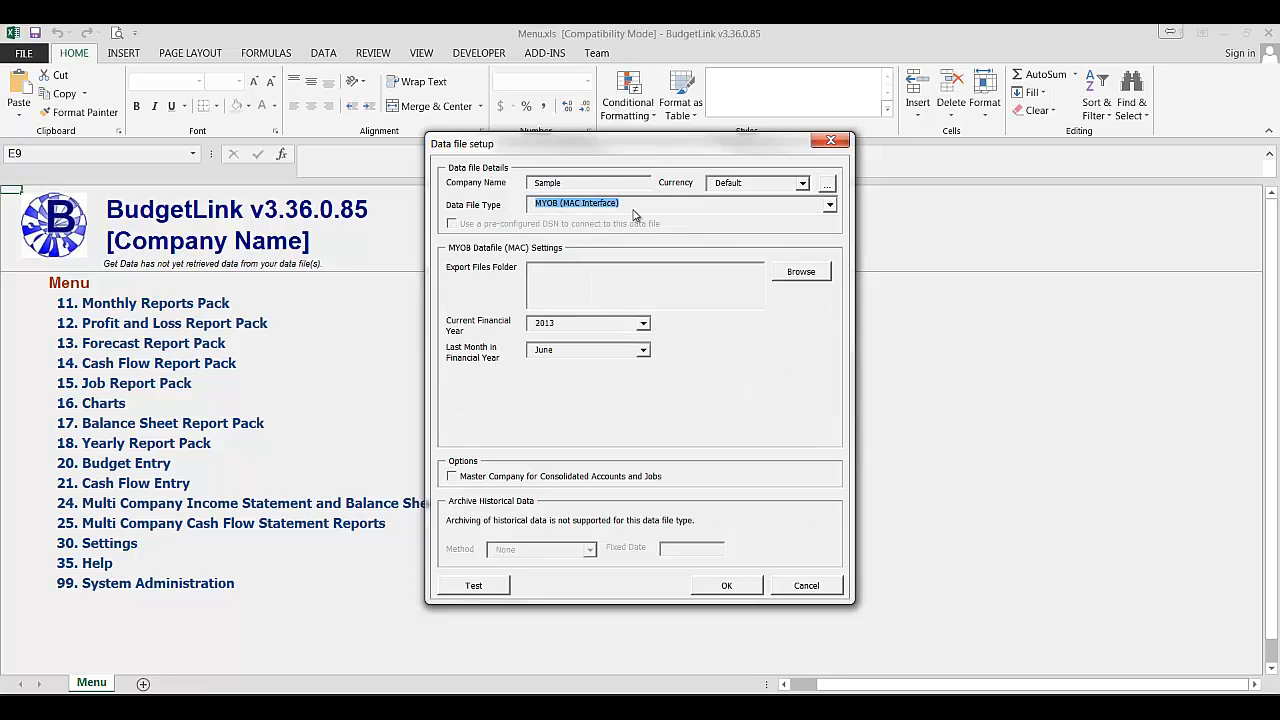
# Step: Set the export files folder to C:\Development - Contracts\Demo Data Files\MYOB MAC
pyautogui.click(564, 283)
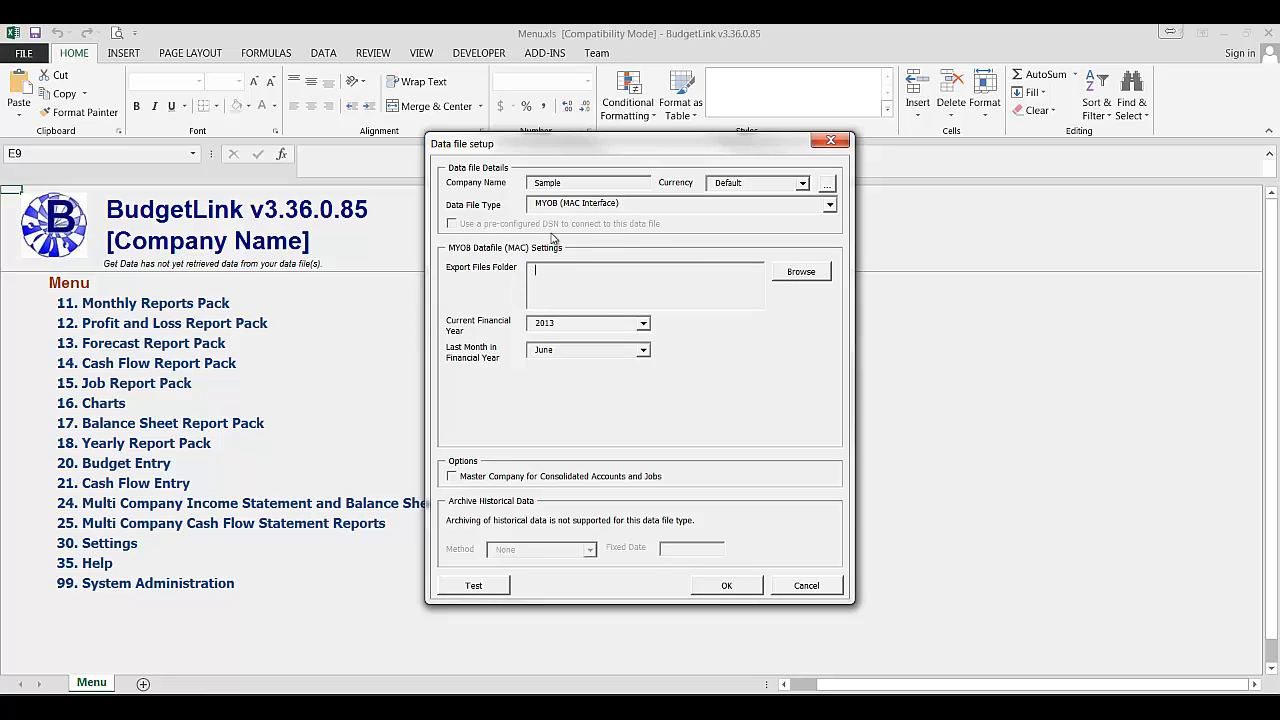
pyautogui.click(800, 272)
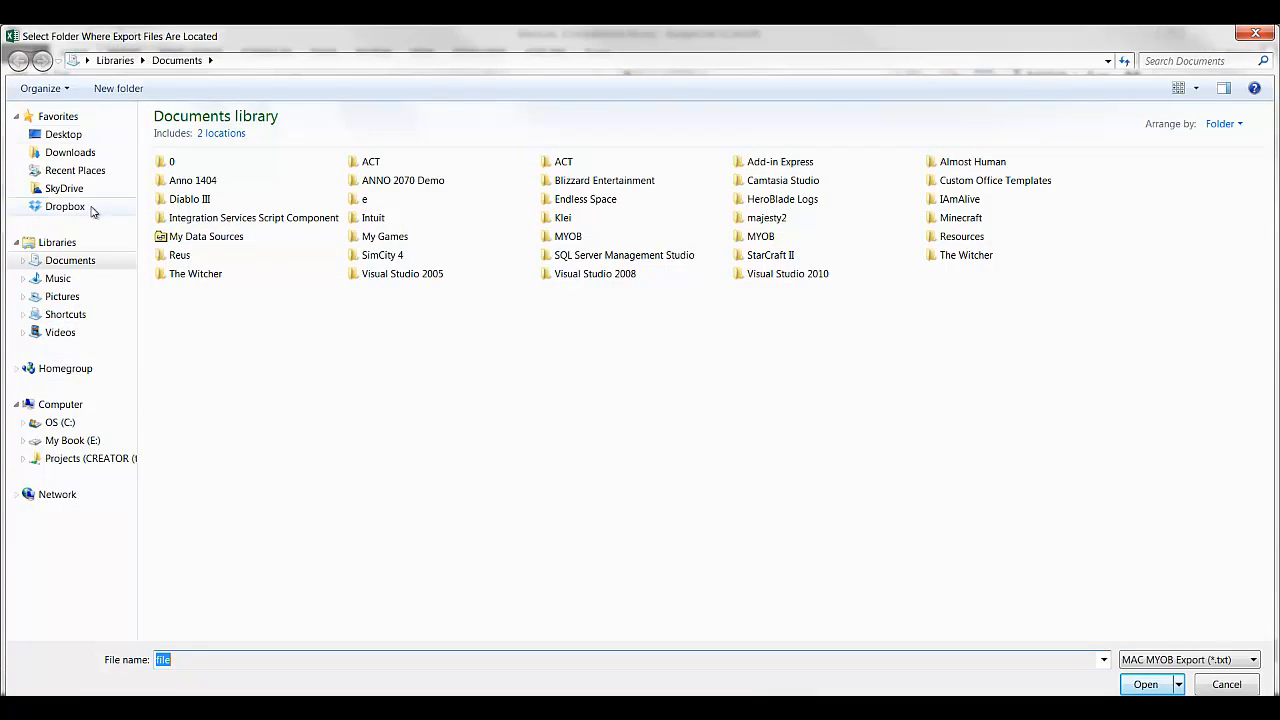
pyautogui.click(95, 424)
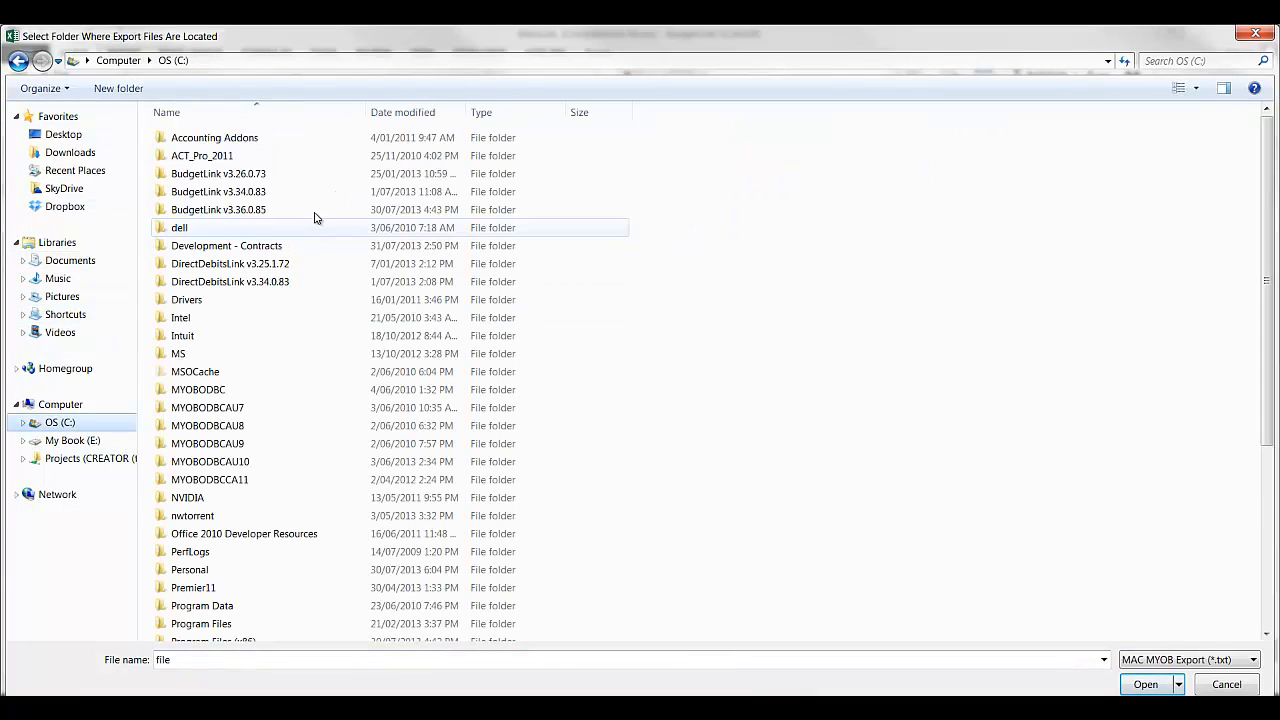
pyautogui.doubleClick(229, 250)
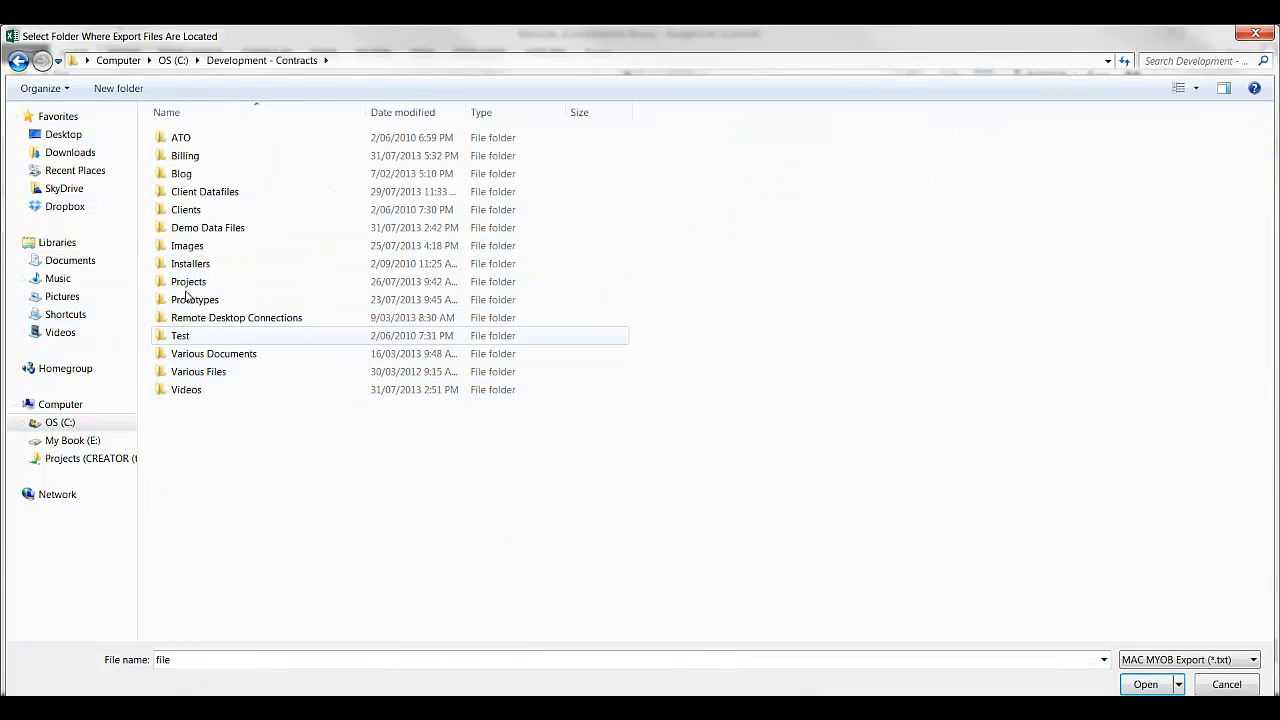
pyautogui.doubleClick(240, 227)
pyautogui.doubleClick(250, 138)
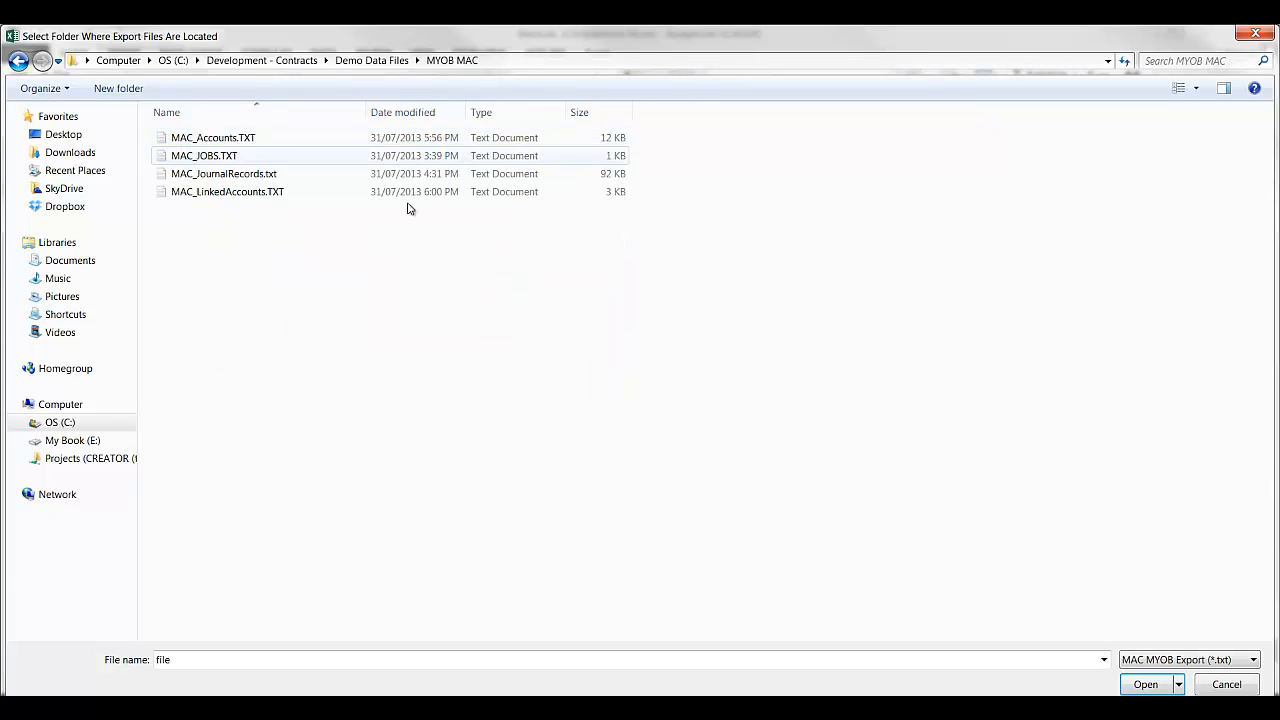
pyautogui.click(1148, 686)
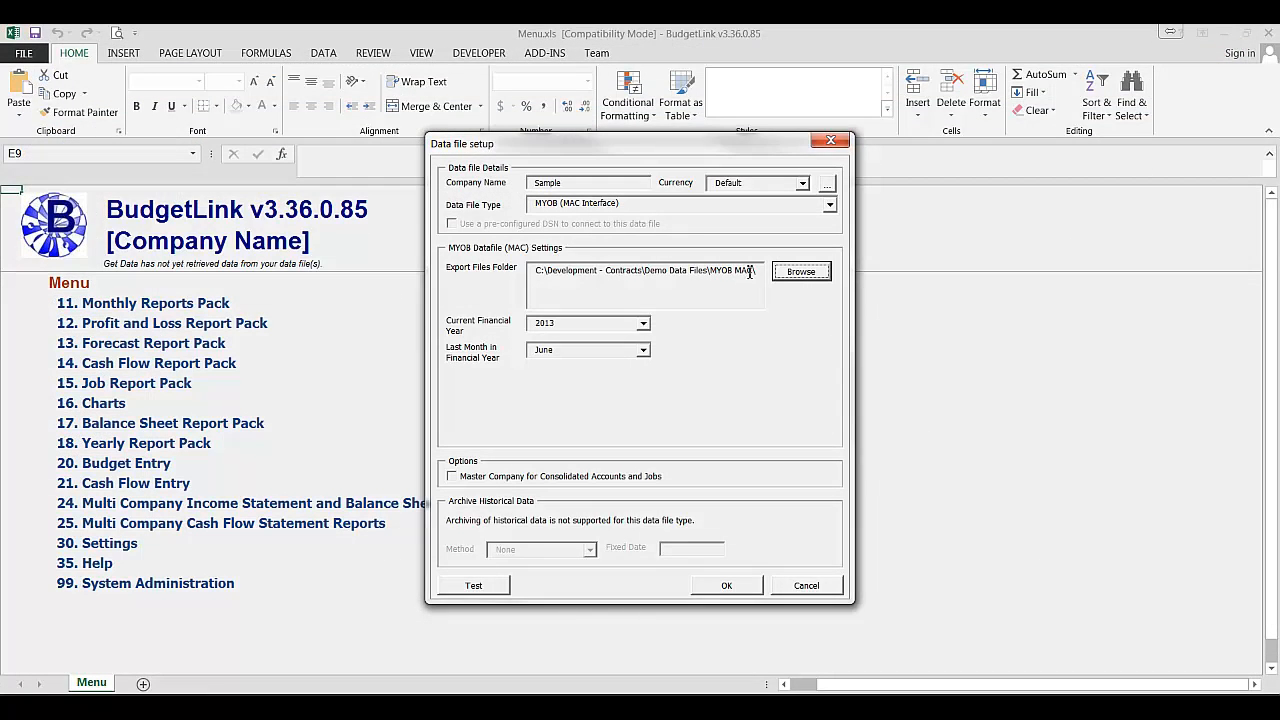
# Step: Choose 2013 as the current financial year and June as its last month, and save the data file setup
pyautogui.click(566, 327)
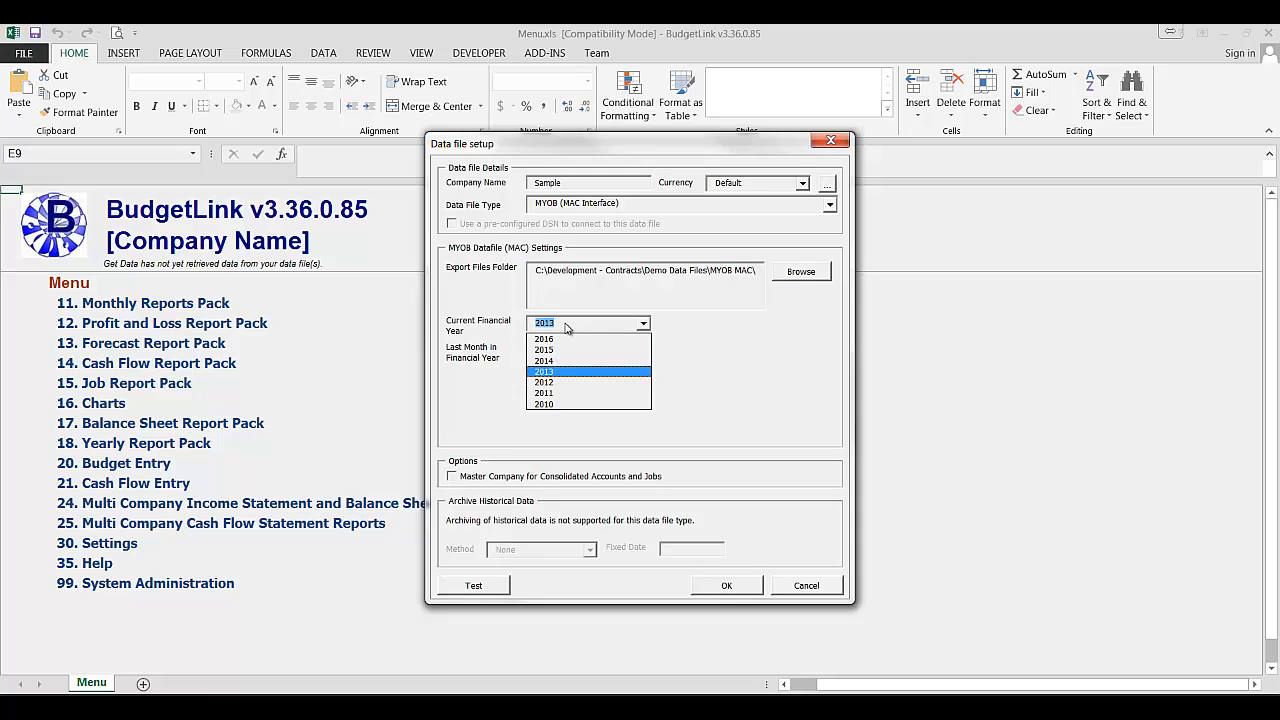
pyautogui.click(545, 372)
pyautogui.click(552, 352)
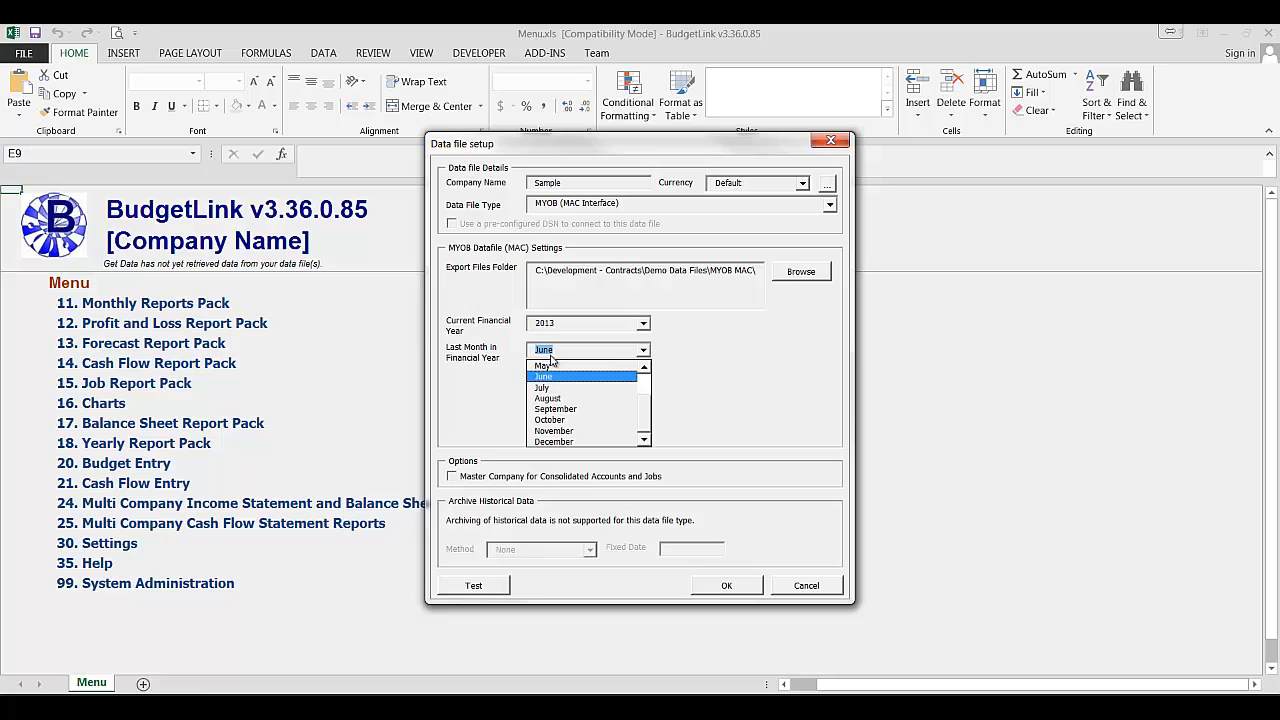
pyautogui.click(550, 356)
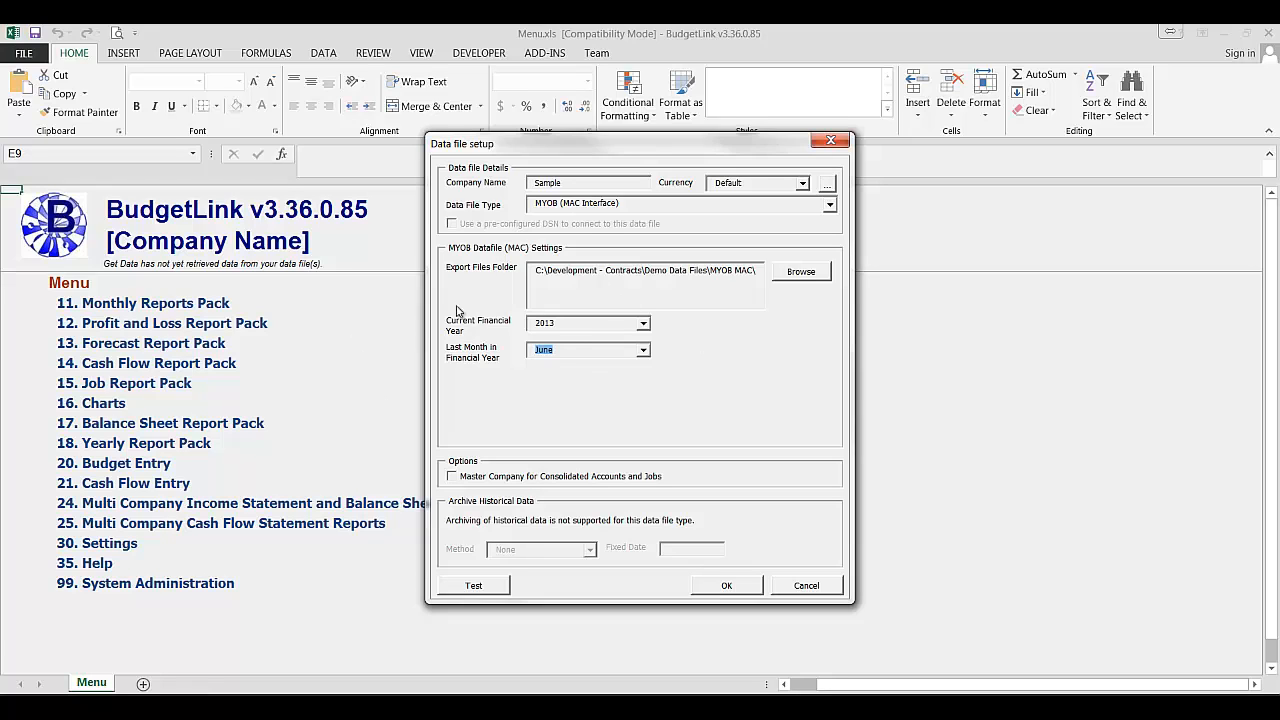
pyautogui.click(745, 585)
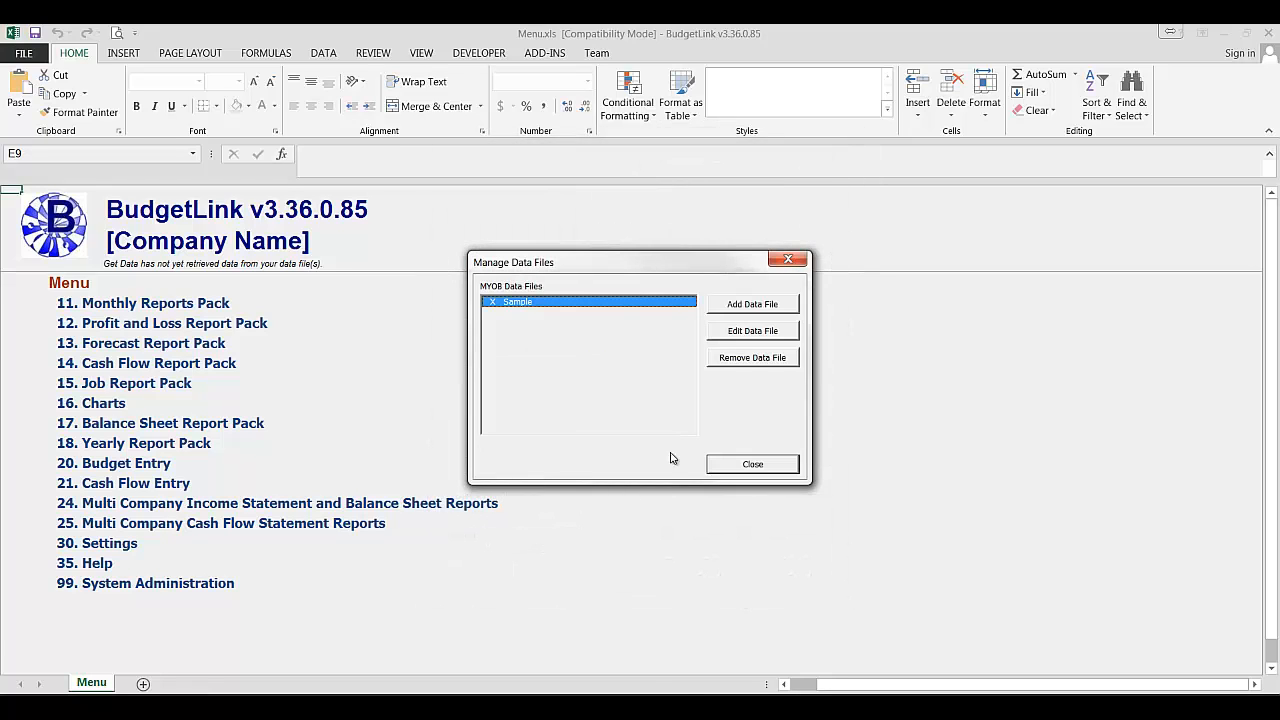
# Step: Finish managing data files, run a Full Get Data from the Sample data file and close the progress report
pyautogui.click(727, 469)
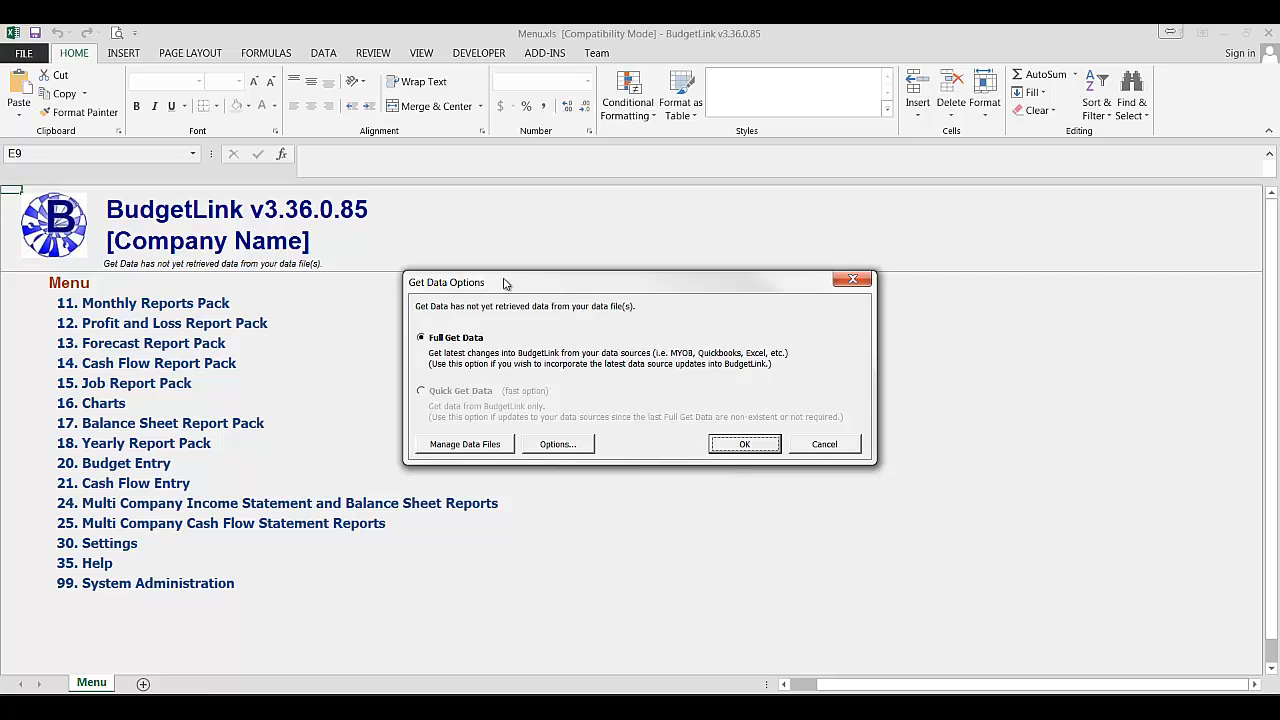
pyautogui.click(742, 446)
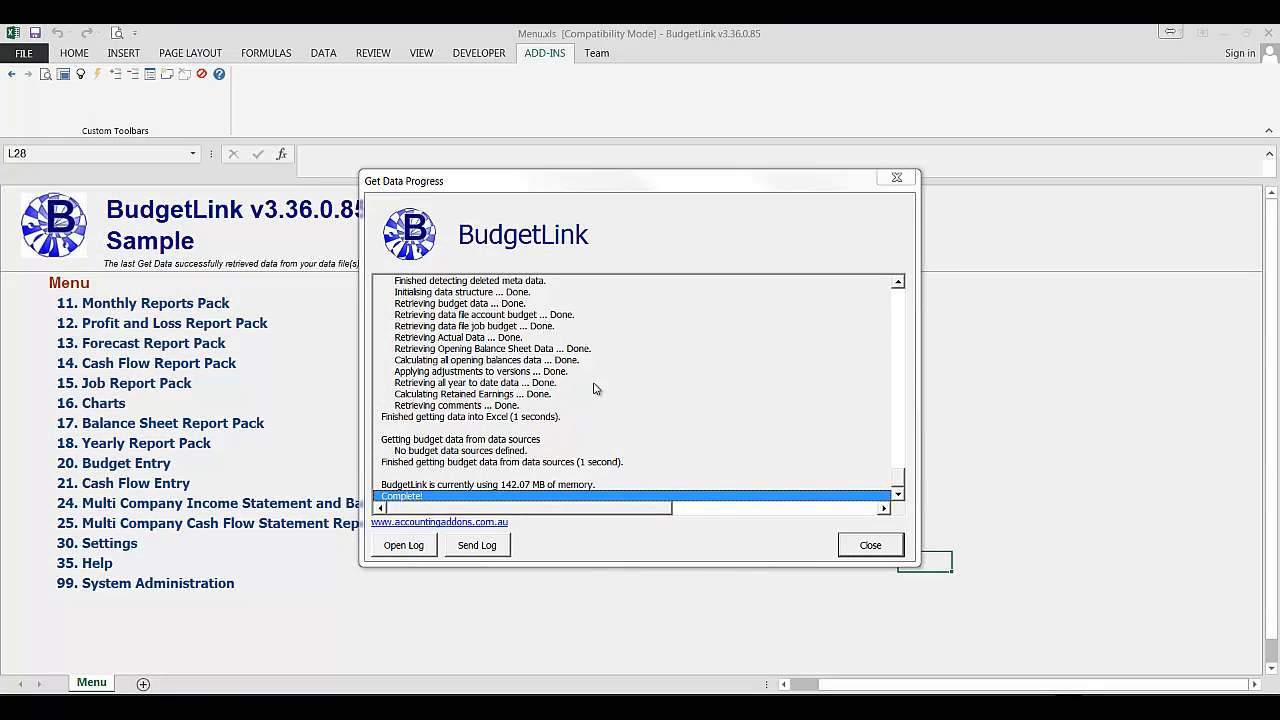
pyautogui.click(868, 543)
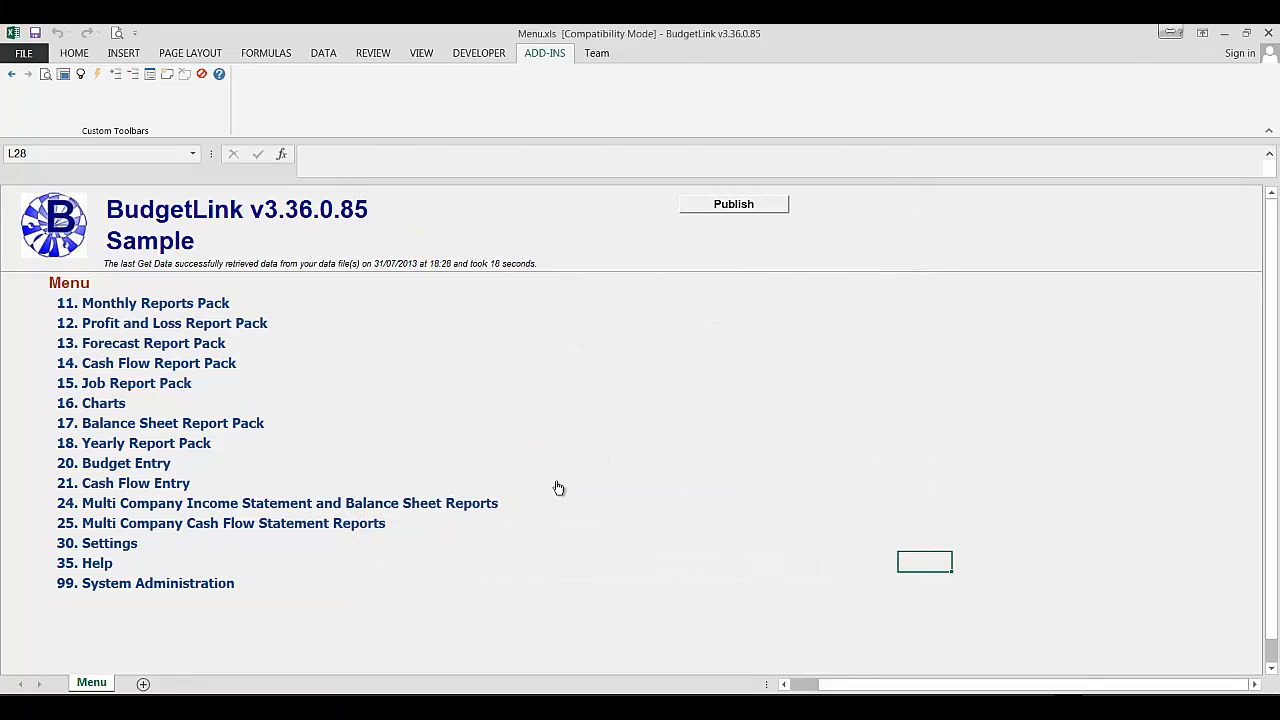
# Step: Open the Monthly Profit and Loss report from the Monthly Reports Pack and examine its Jul 2012 to Jun 2013 columns and income figures
pyautogui.click(129, 303)
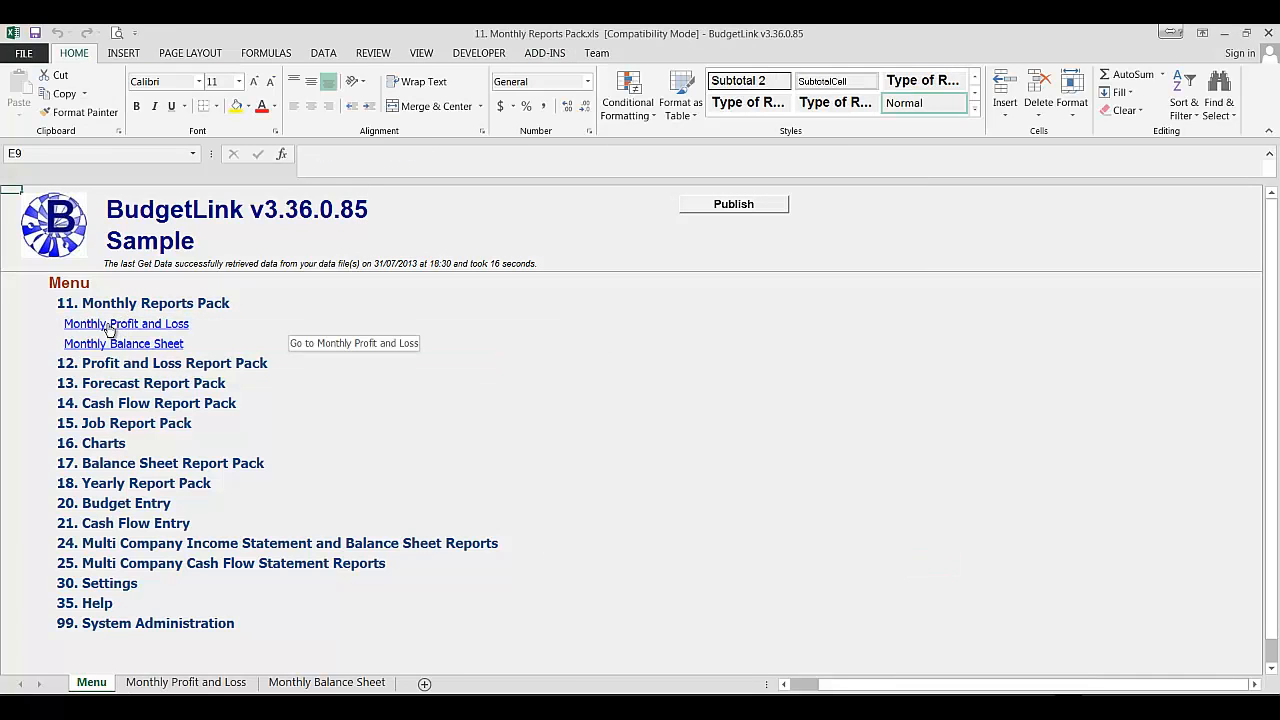
pyautogui.click(113, 326)
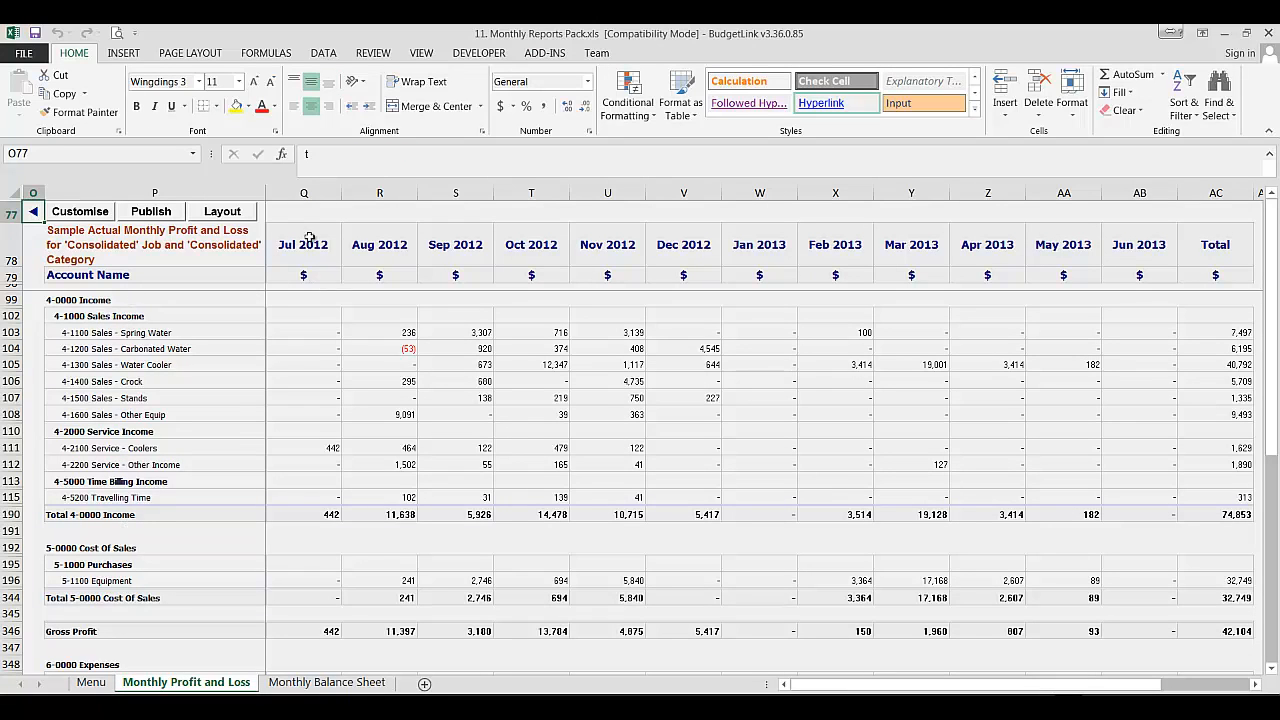
pyautogui.moveTo(300, 245); pyautogui.dragTo(1138, 244)
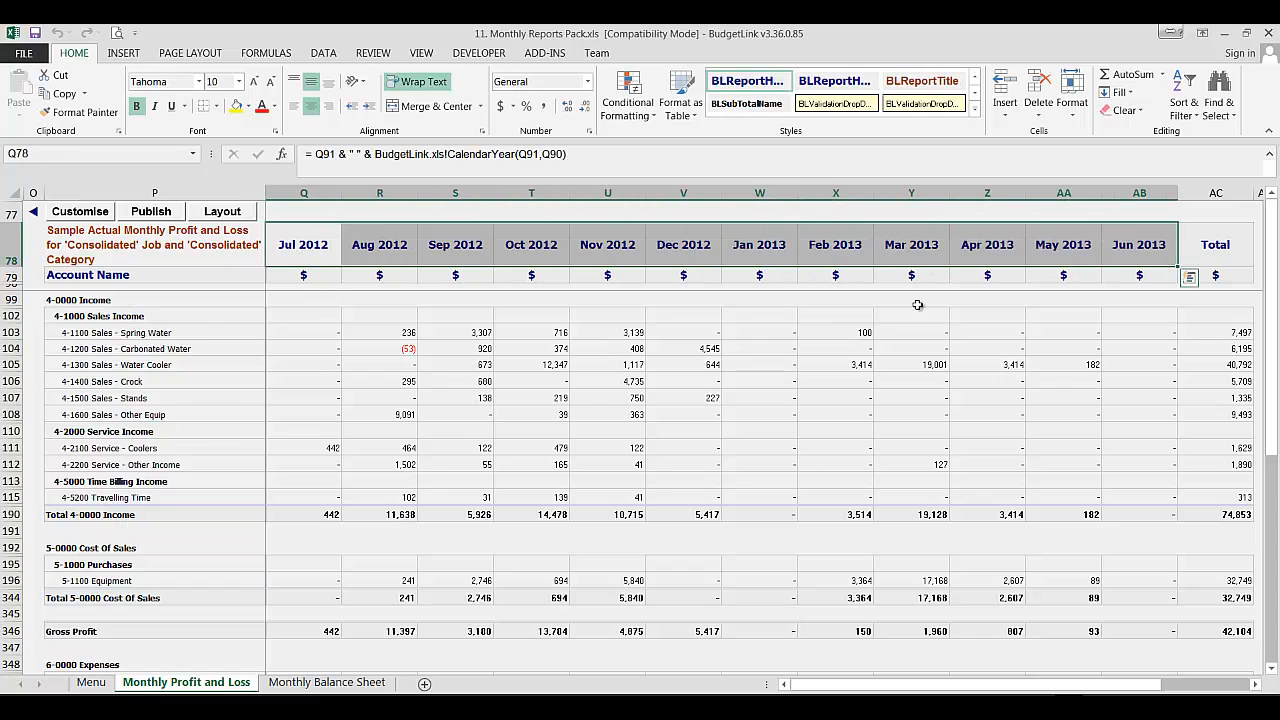
pyautogui.moveTo(335, 315); pyautogui.dragTo(737, 503)
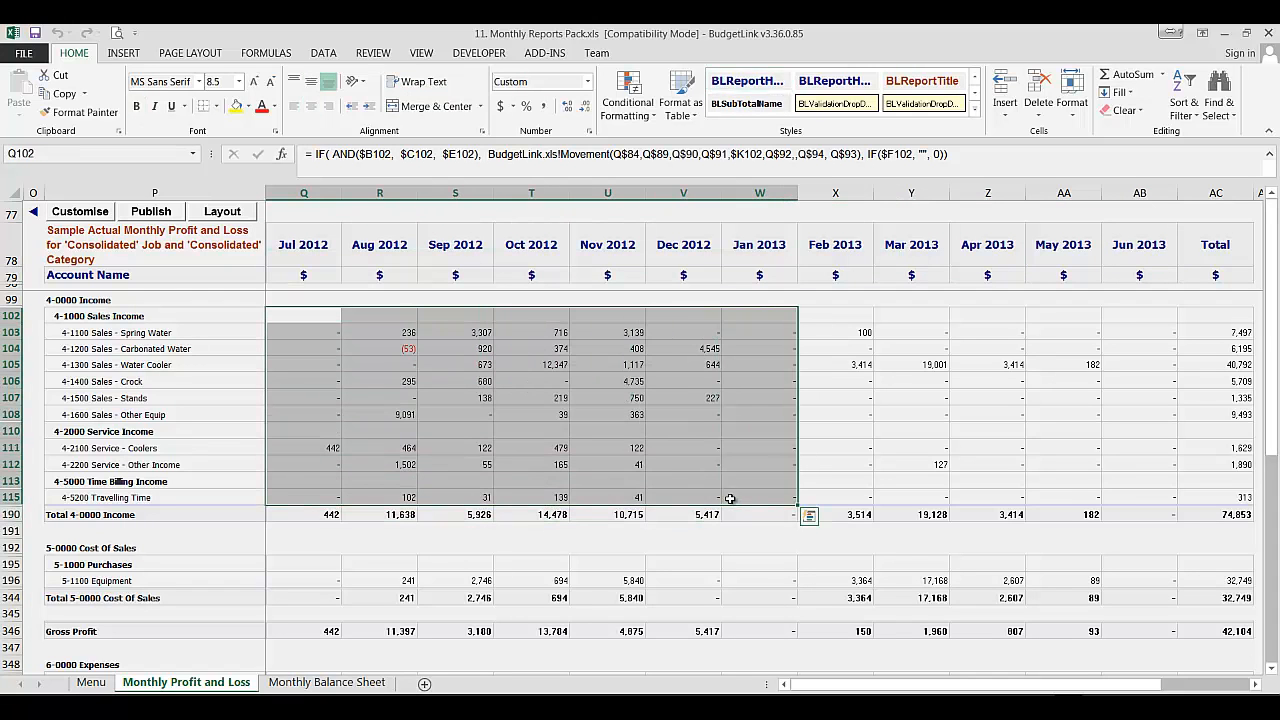
pyautogui.click(607, 464)
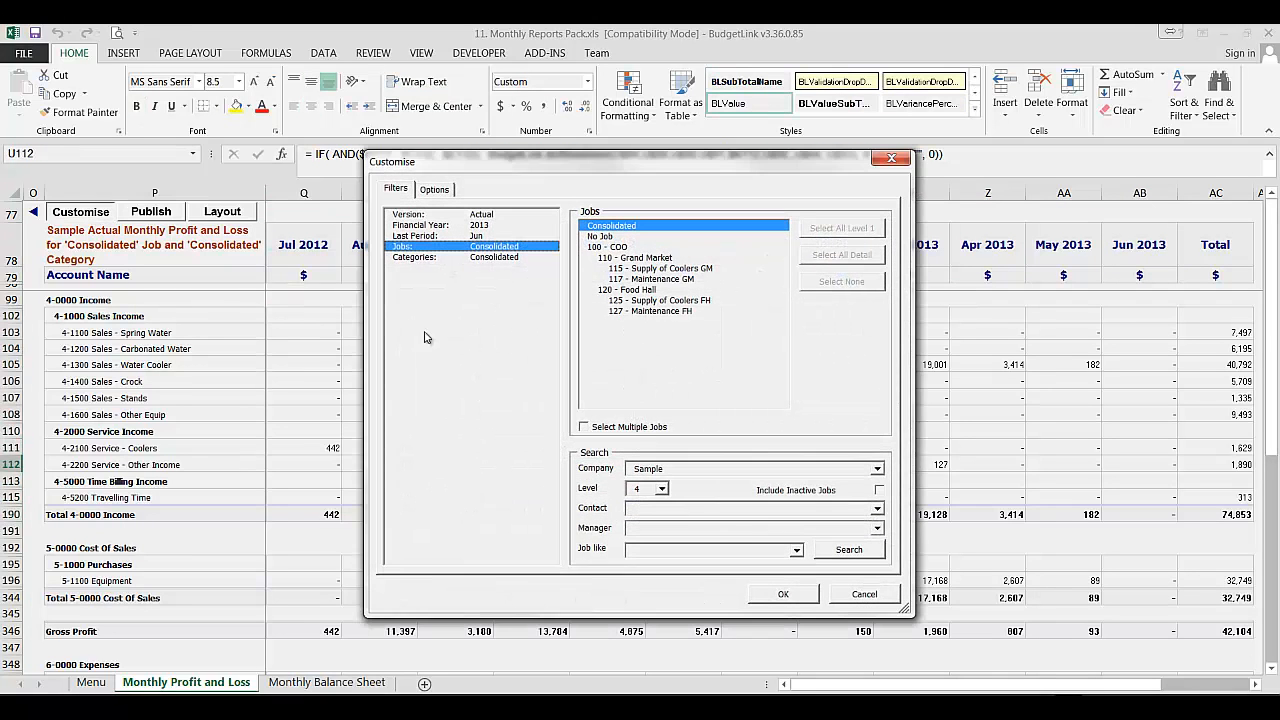
# Step: Customise the Monthly Profit and Loss report's Jobs filter to 115 - Supply of Coolers GM and apply it
pyautogui.click(605, 238)
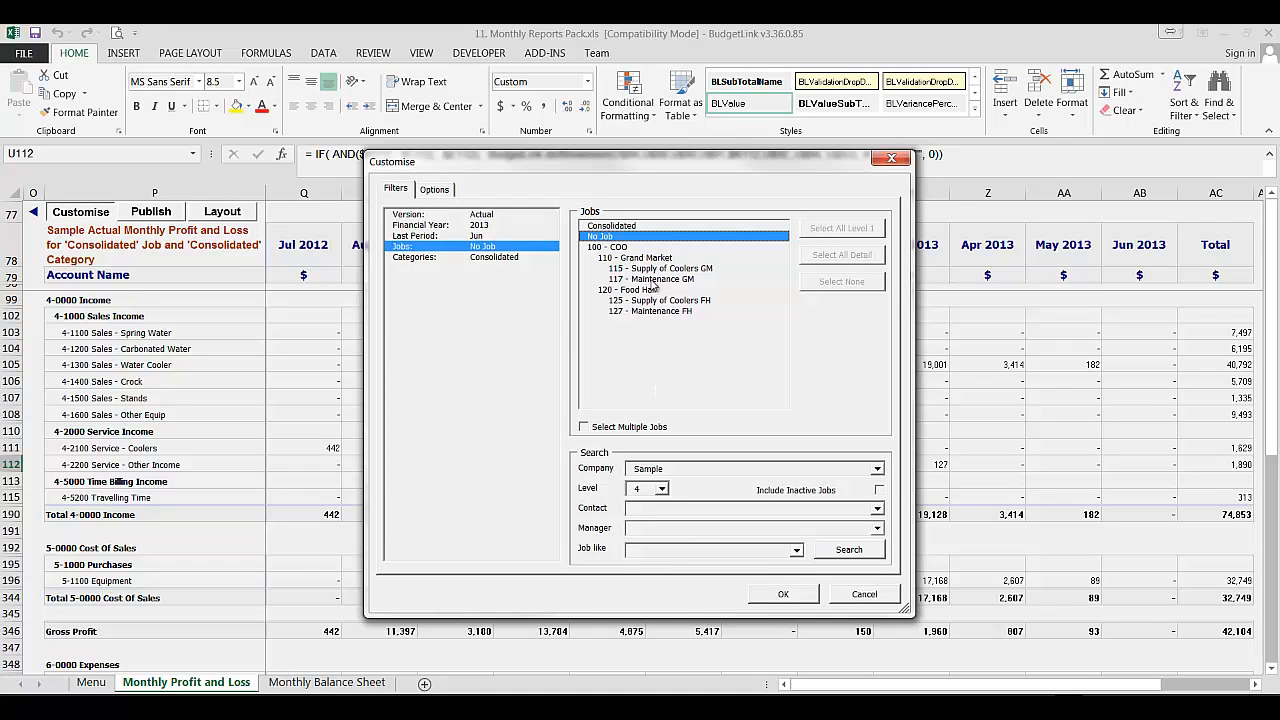
pyautogui.moveTo(628, 261); pyautogui.dragTo(630, 268)
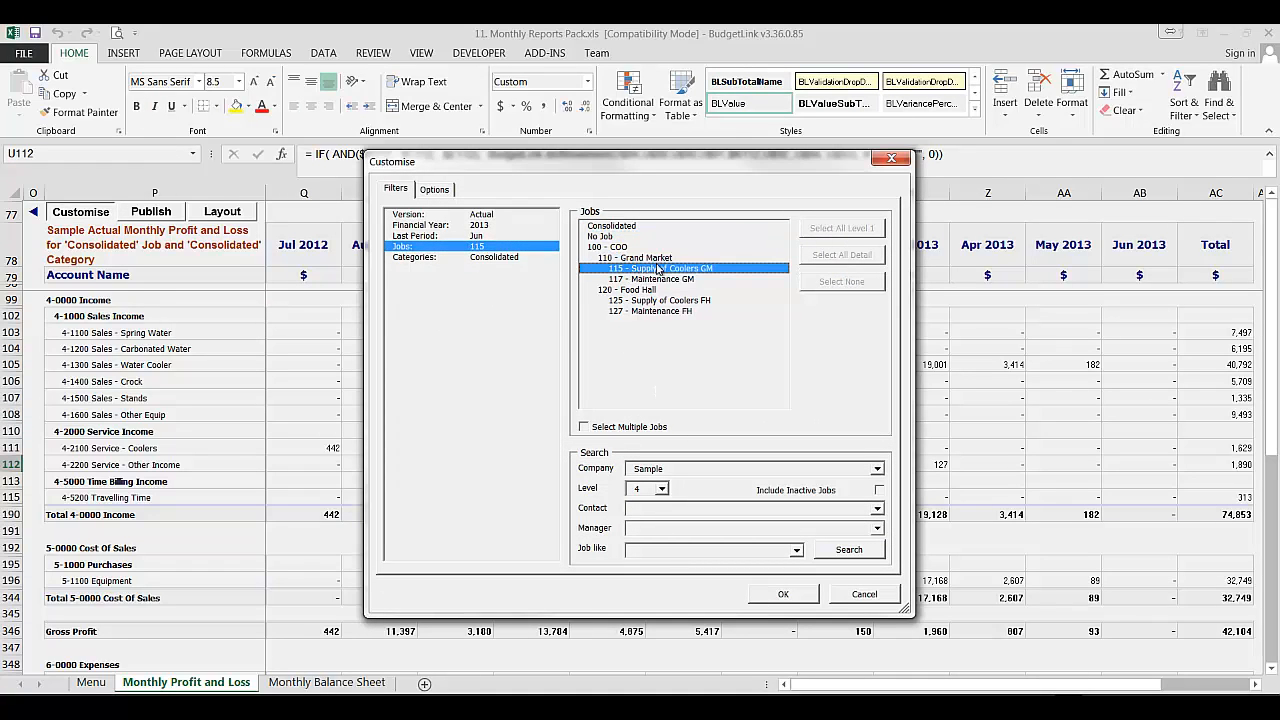
pyautogui.click(783, 594)
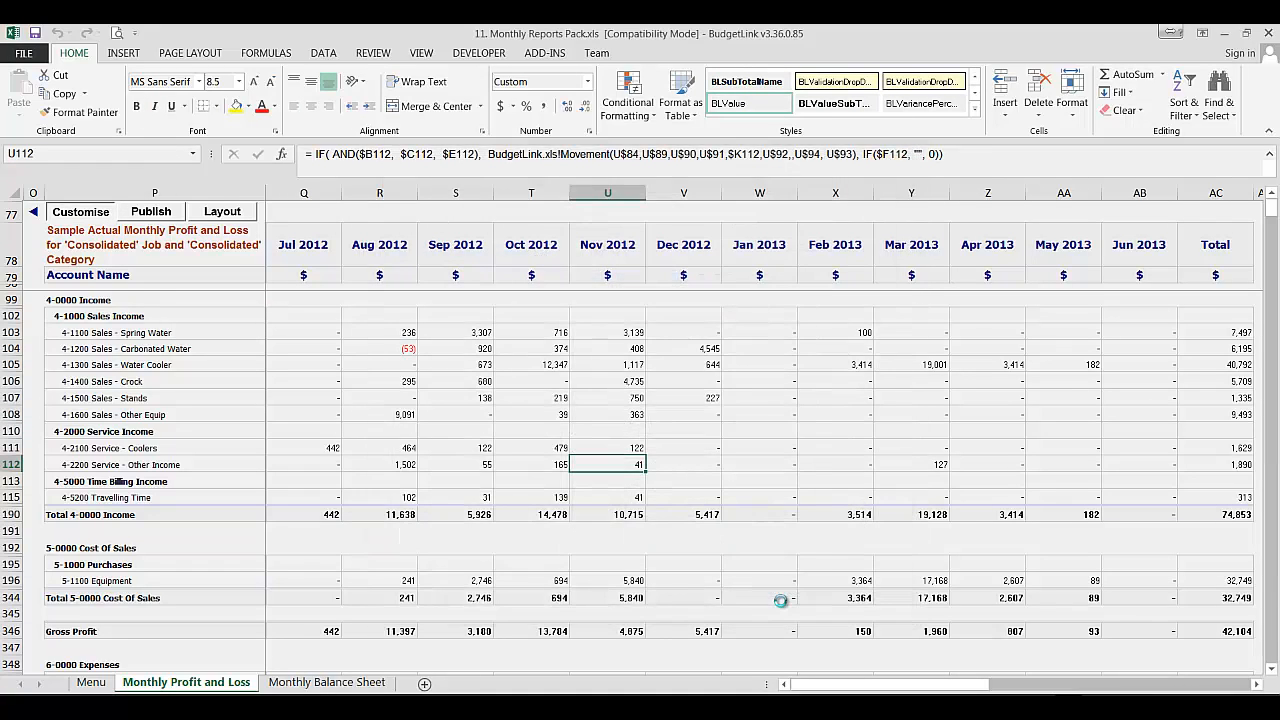